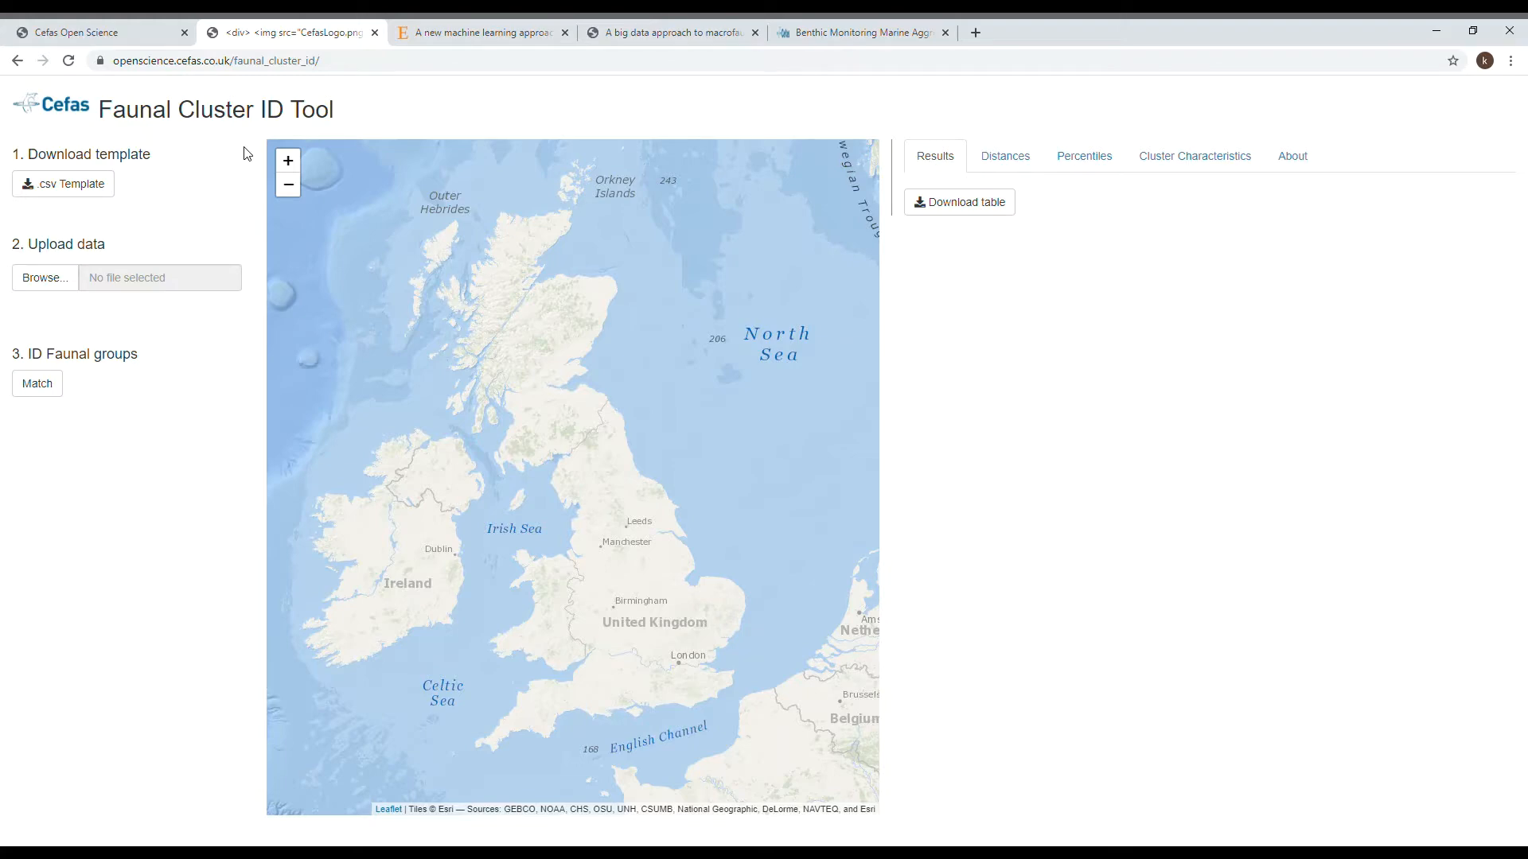
# - Review the faunal assemblage distribution maps in the big data macrofauna paper and the opening page of the seabed biotope classification paper
pyautogui.click(624, 33)
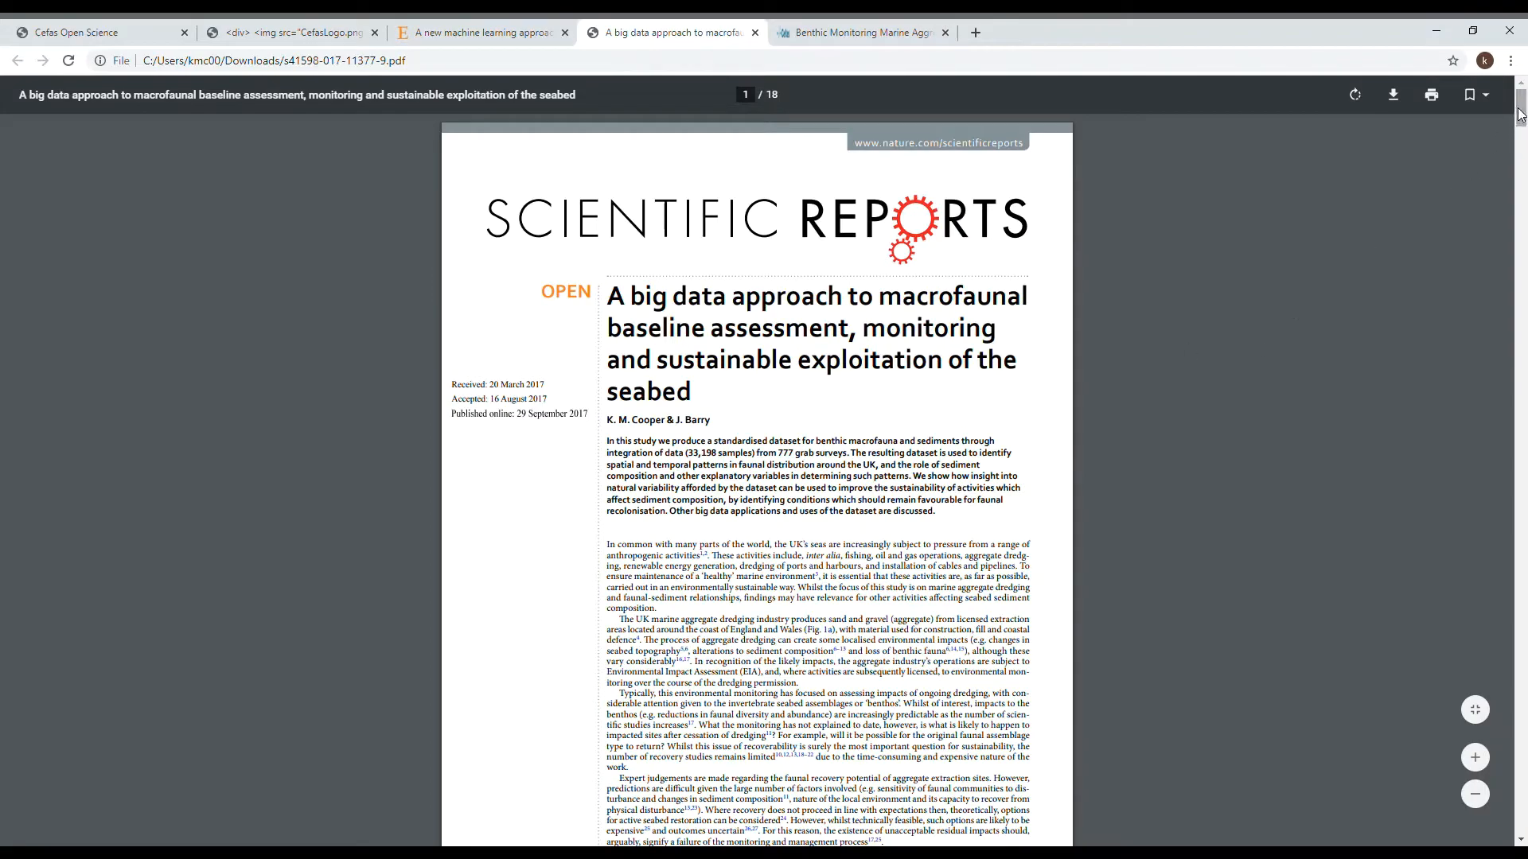
pyautogui.moveTo(1521, 107); pyautogui.dragTo(1521, 308)
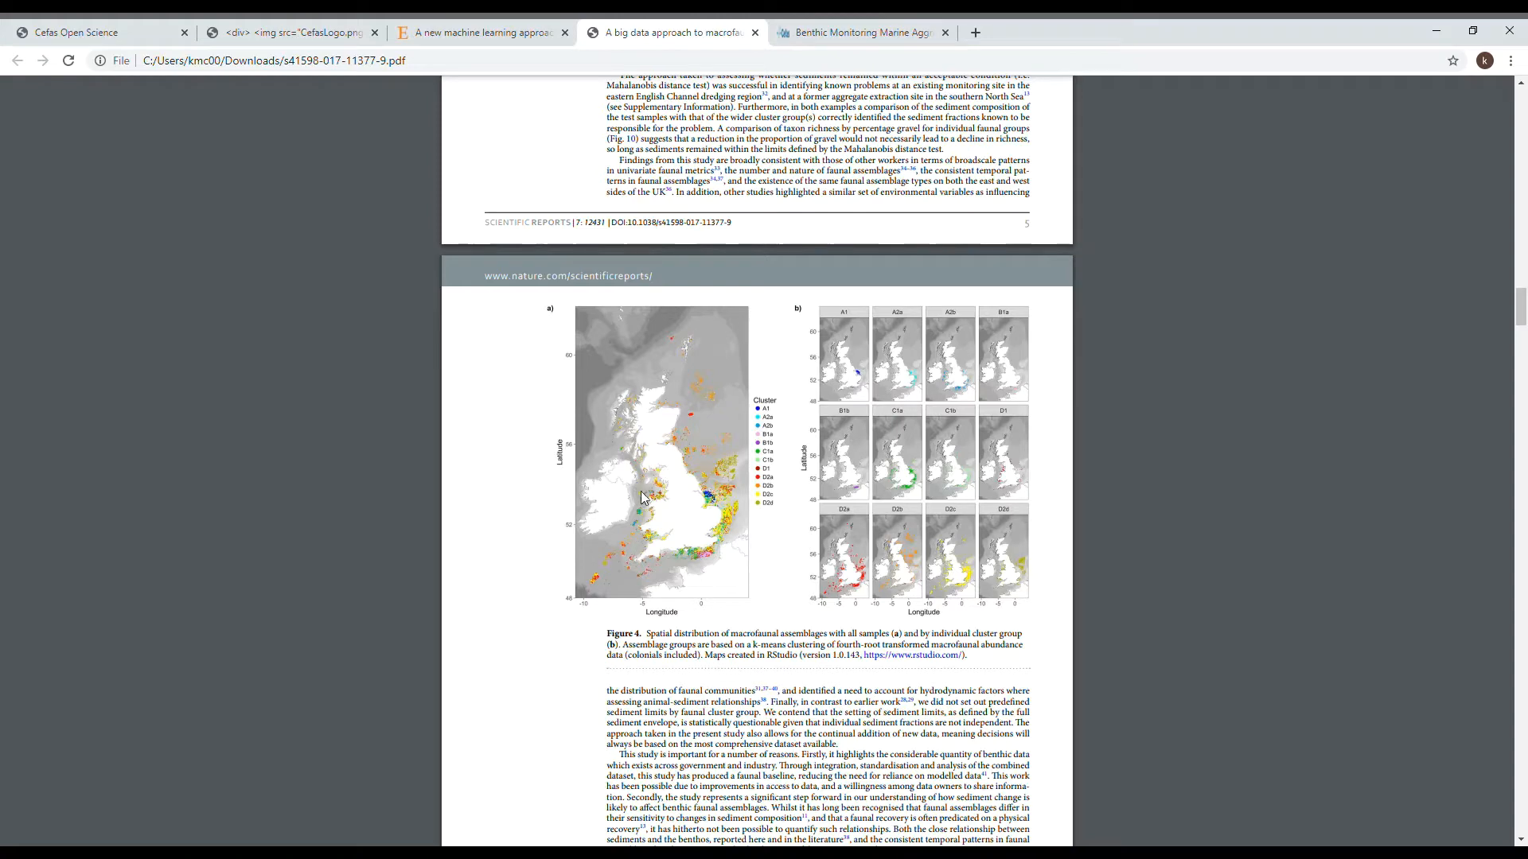
pyautogui.click(478, 36)
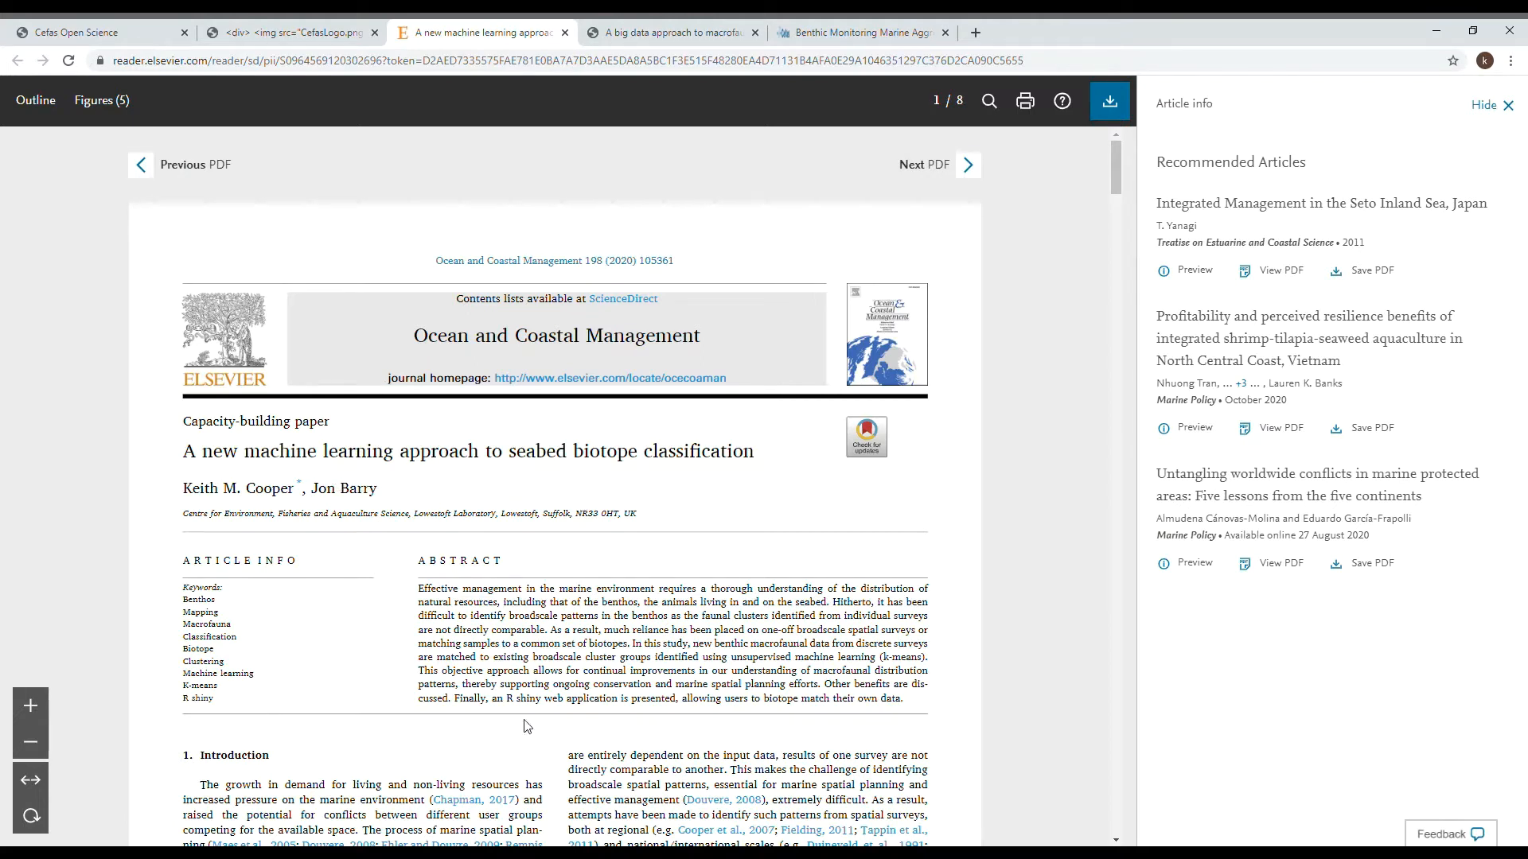
pyautogui.hotkey('alt', 'Tab')
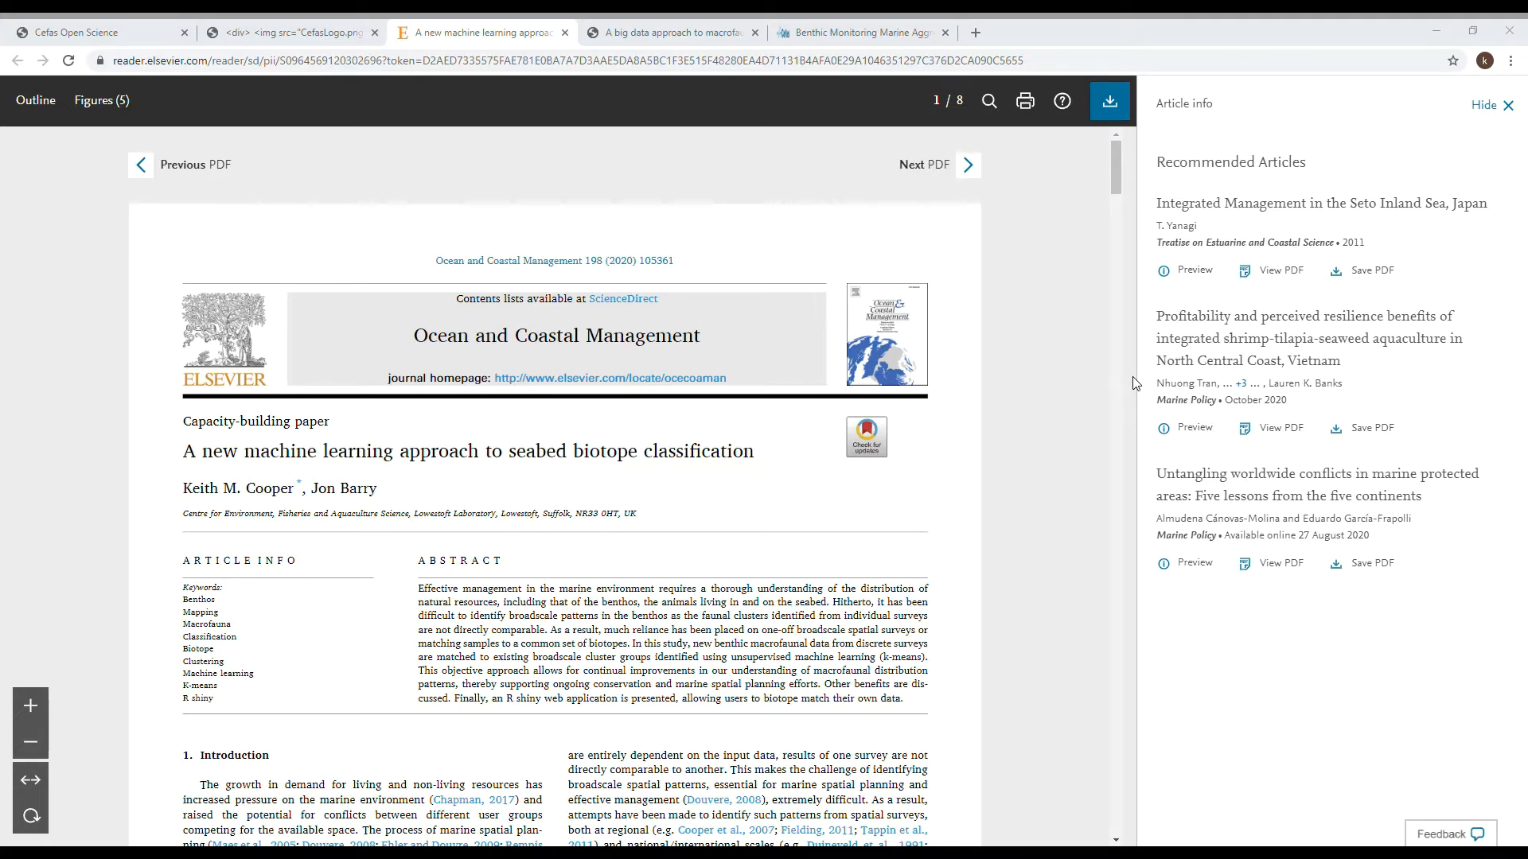
# - Look at the Cefas Open Science application catalogue and return to the Faunal Cluster ID Tool
pyautogui.click(258, 33)
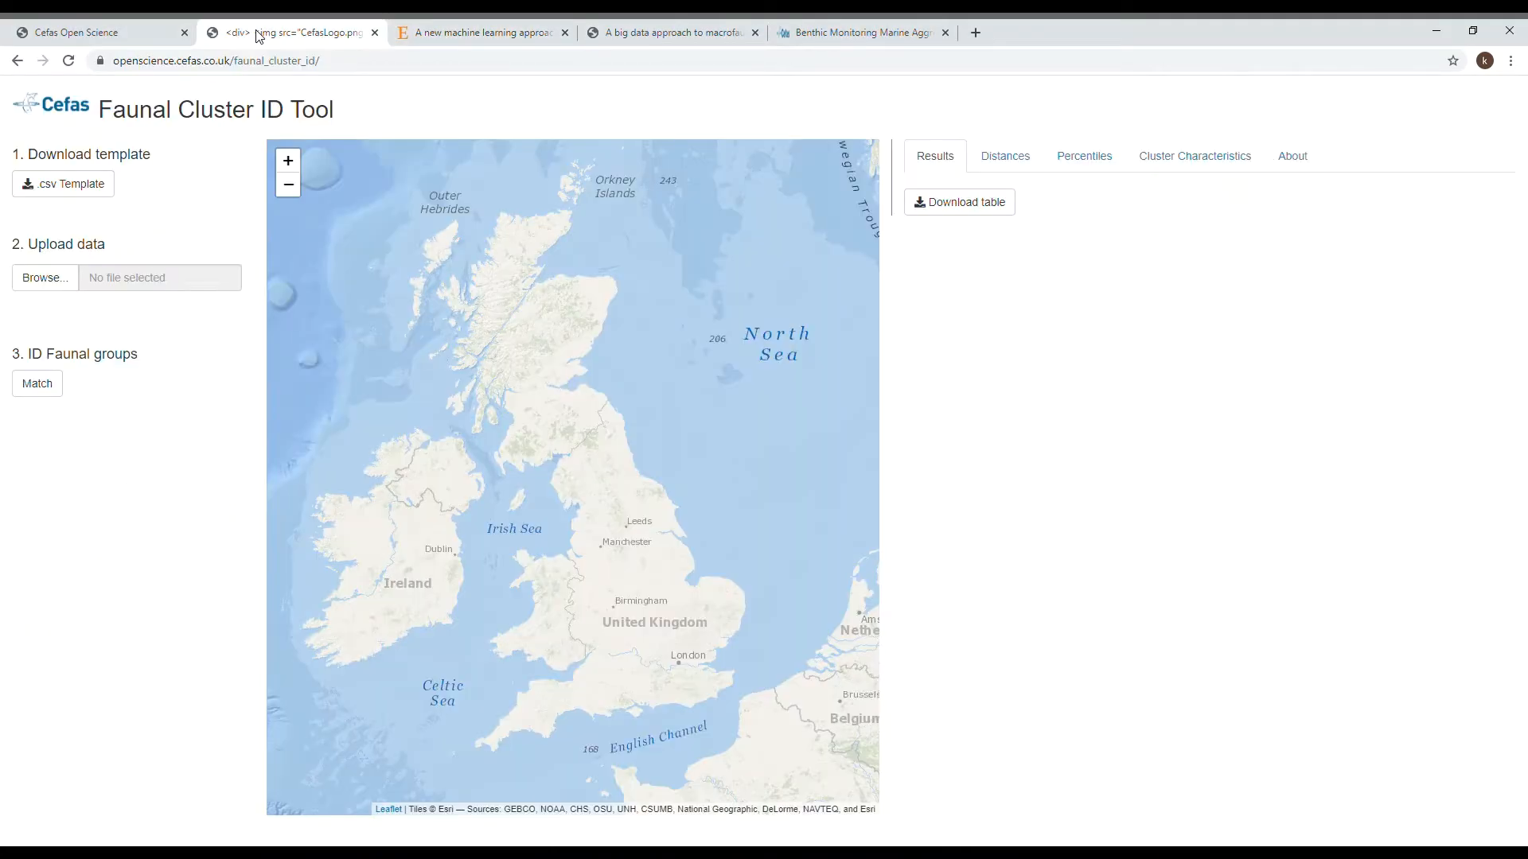
pyautogui.click(89, 34)
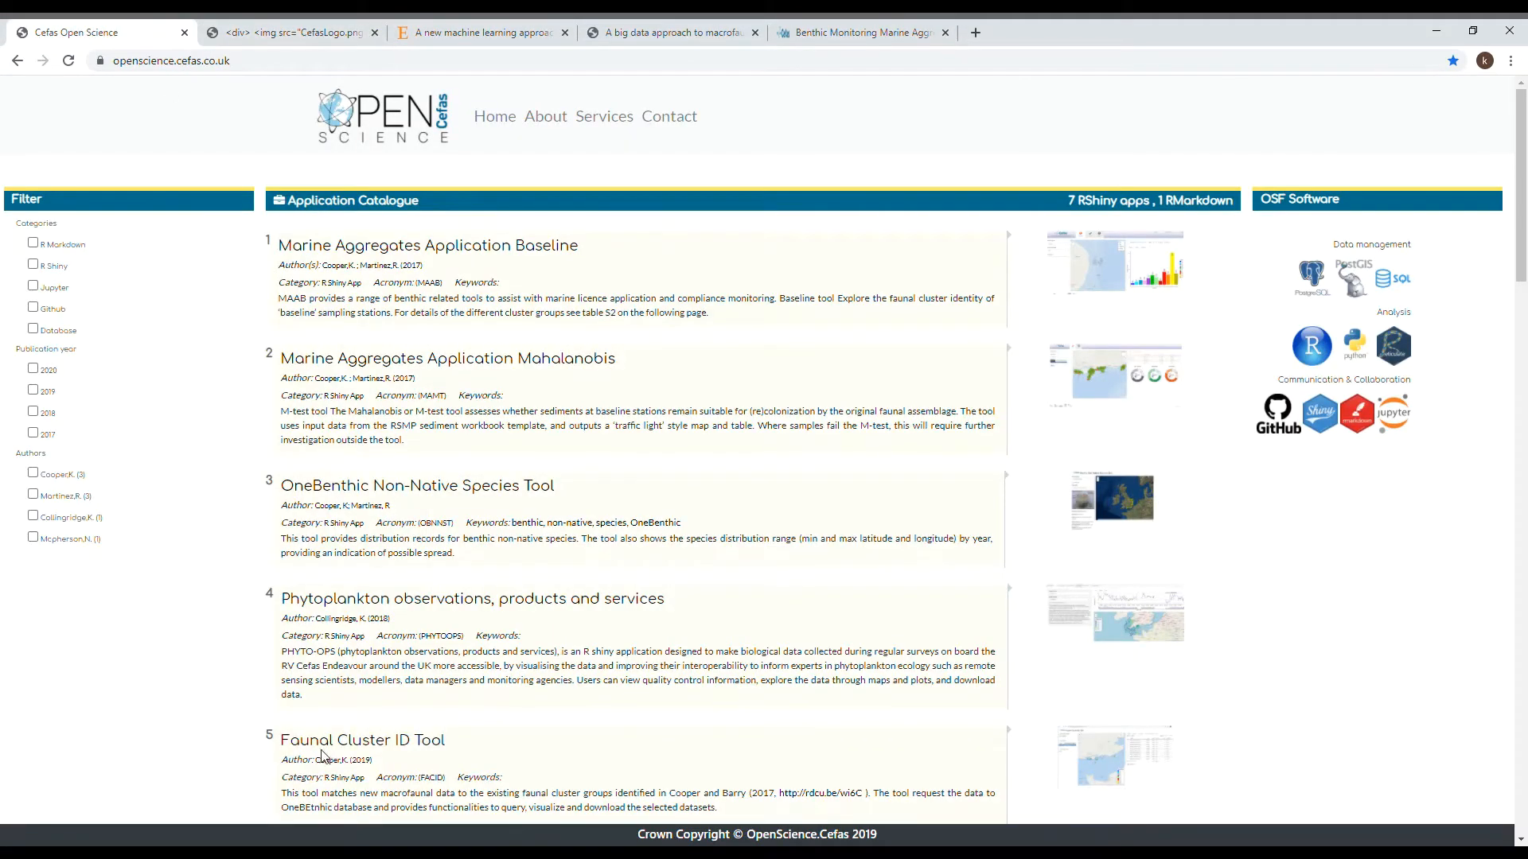
pyautogui.click(272, 38)
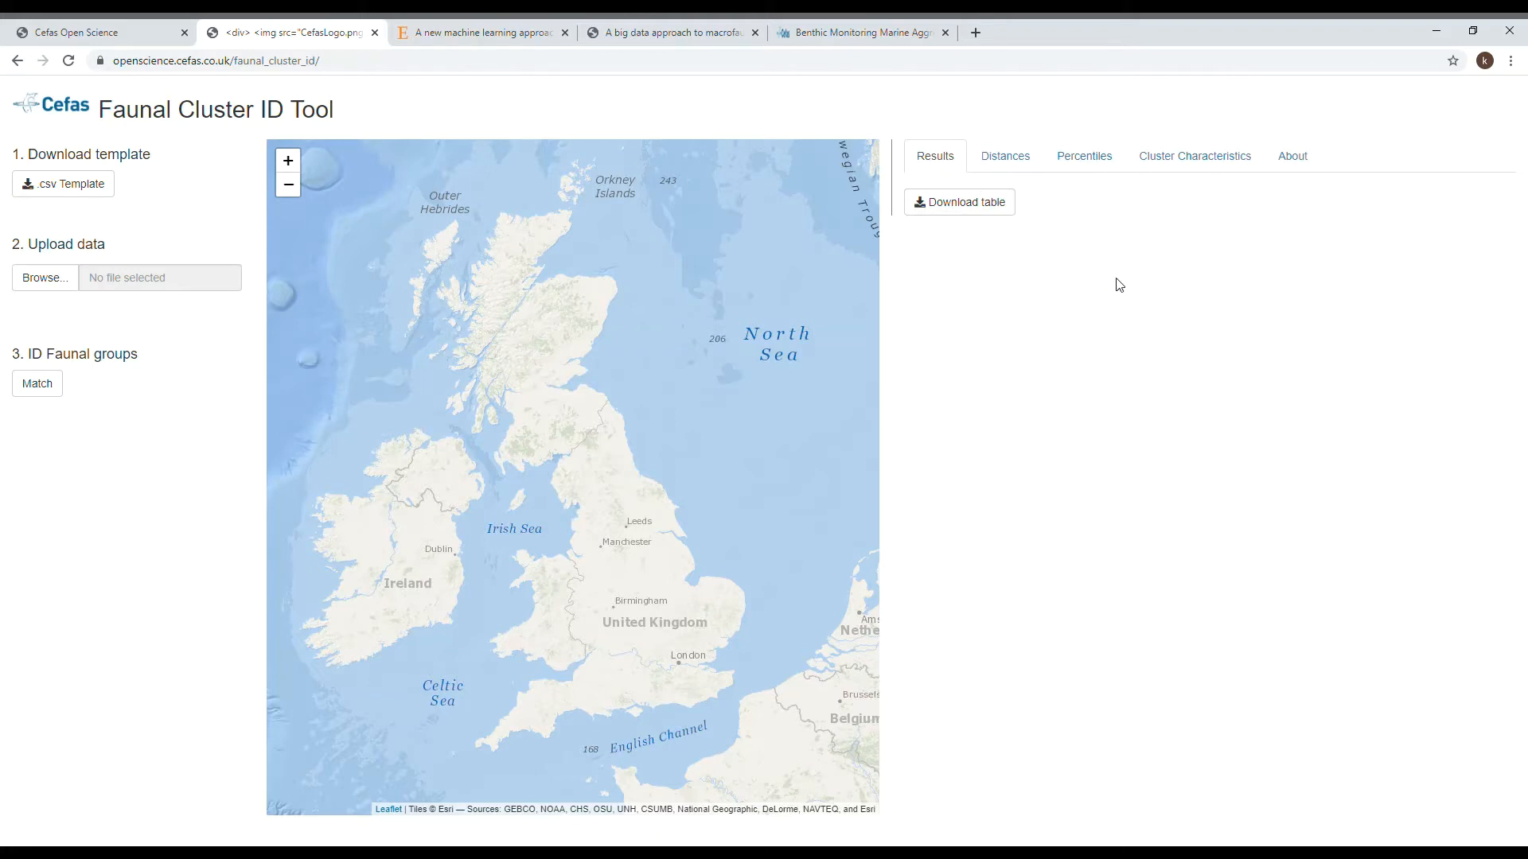
# - Download the CSV data template, open it to view its layout, and return to the Faunal Cluster ID Tool
pyautogui.click(72, 195)
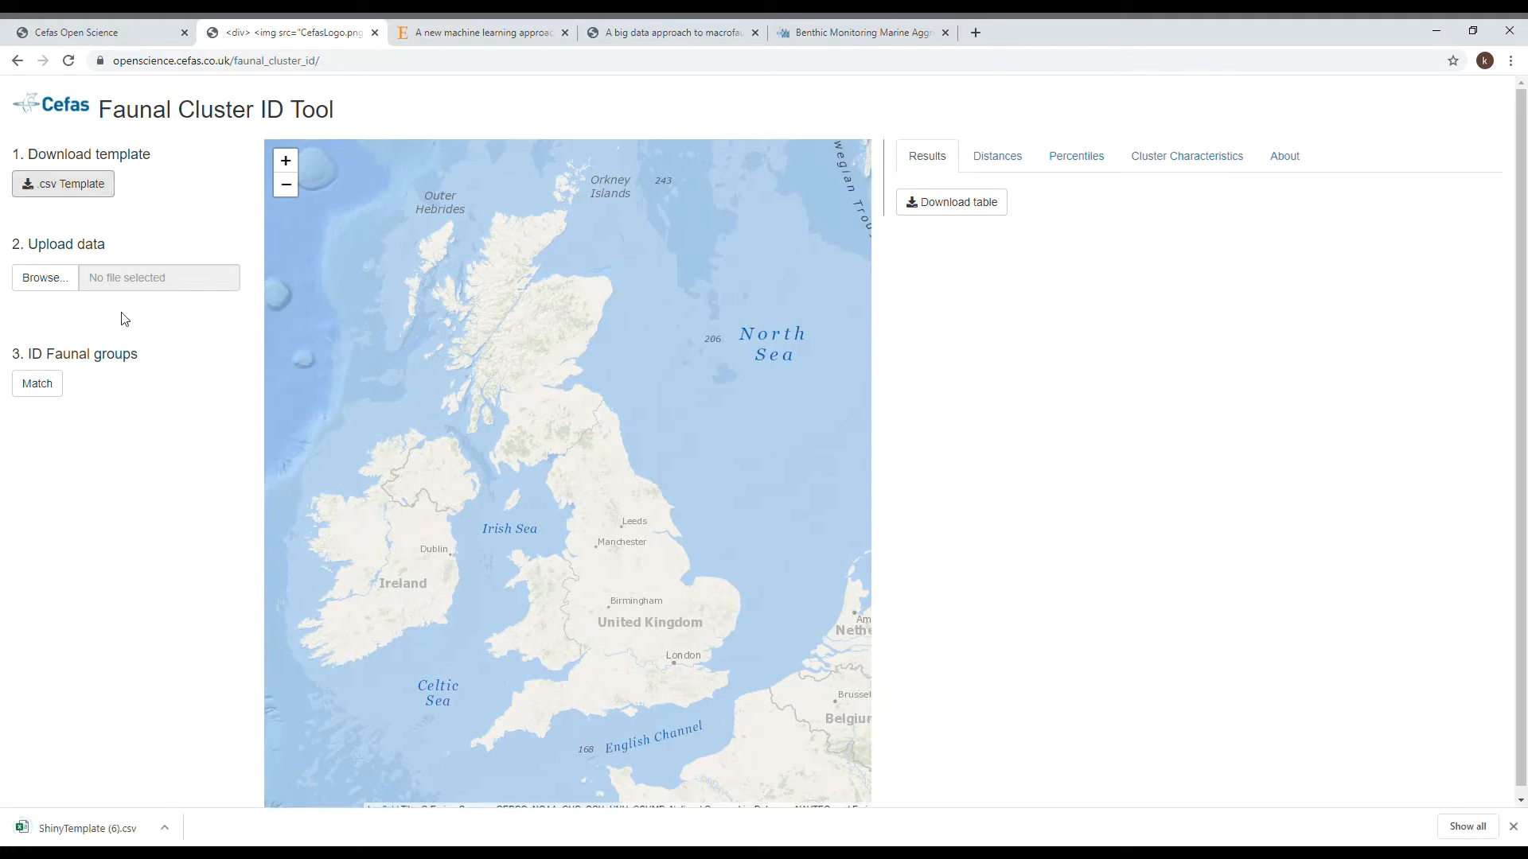
pyautogui.click(90, 828)
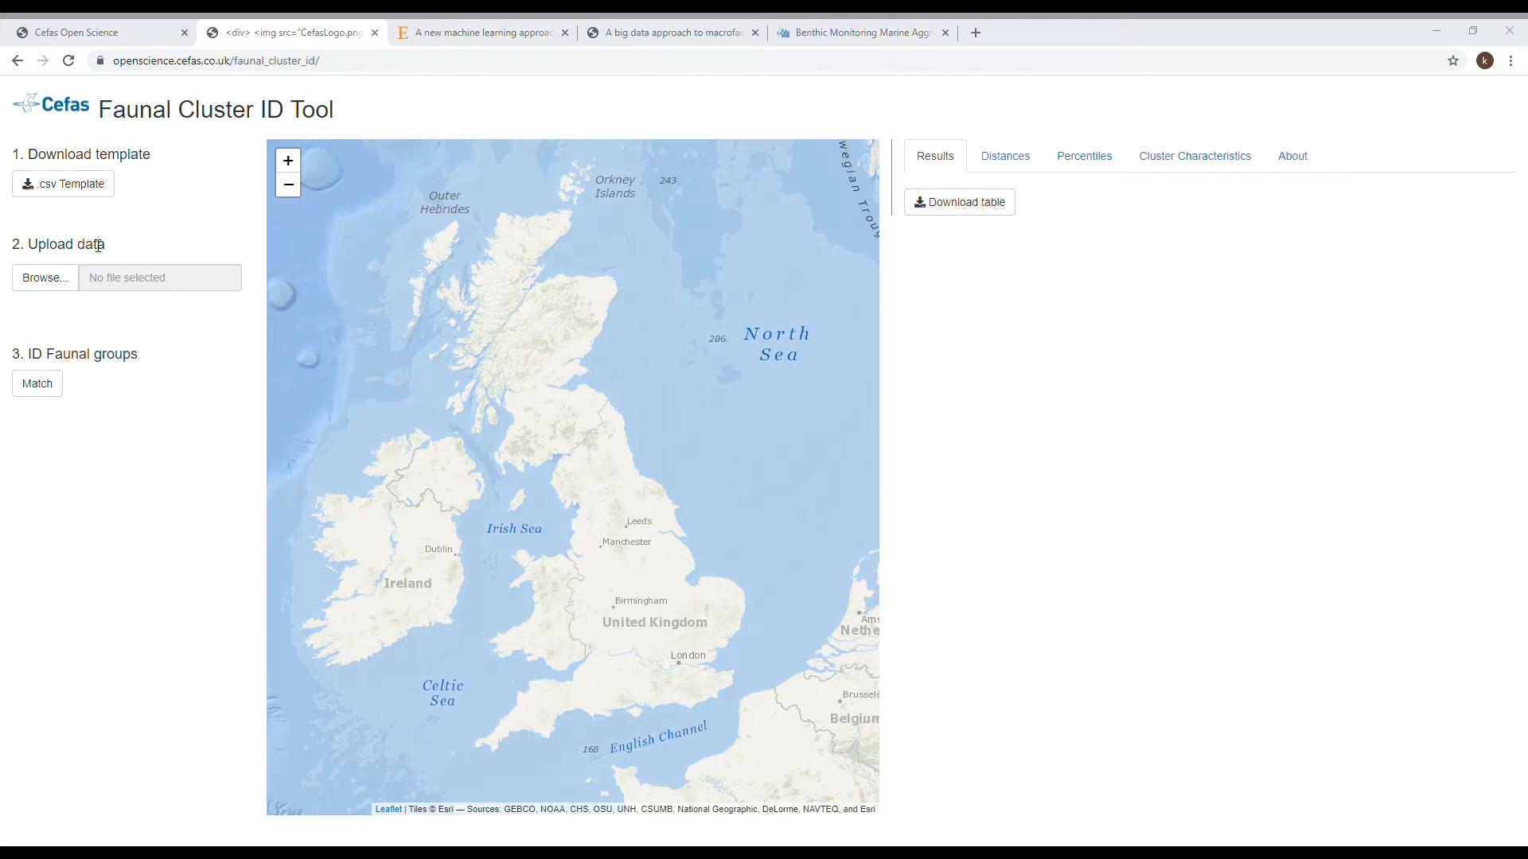
pyautogui.click(1173, 85)
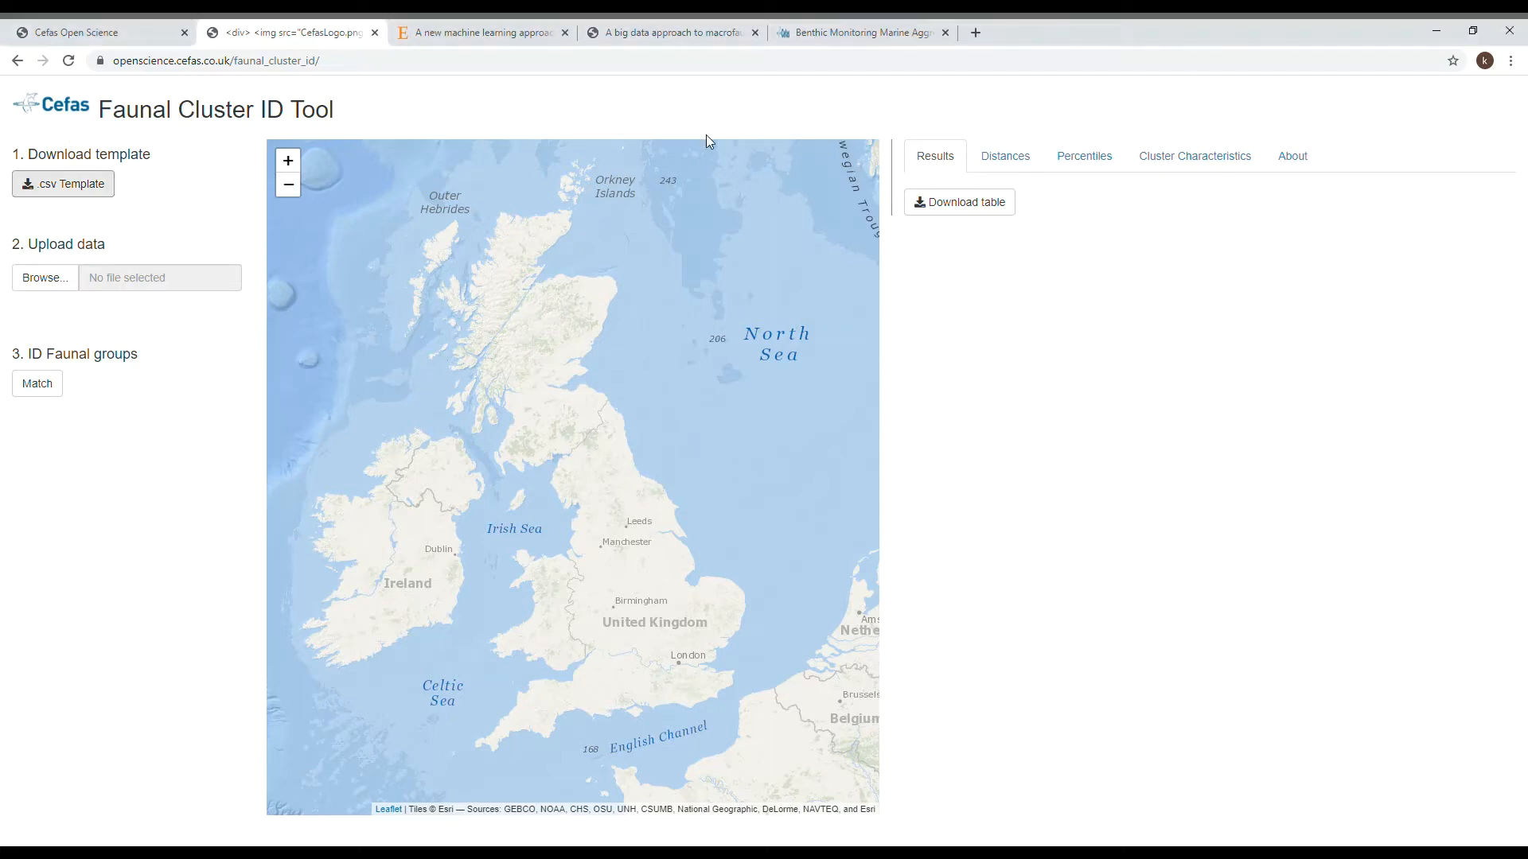
# - Upload the data file Bassurelle 2017.csv and check where its sampling stations lie on the map
pyautogui.click(50, 287)
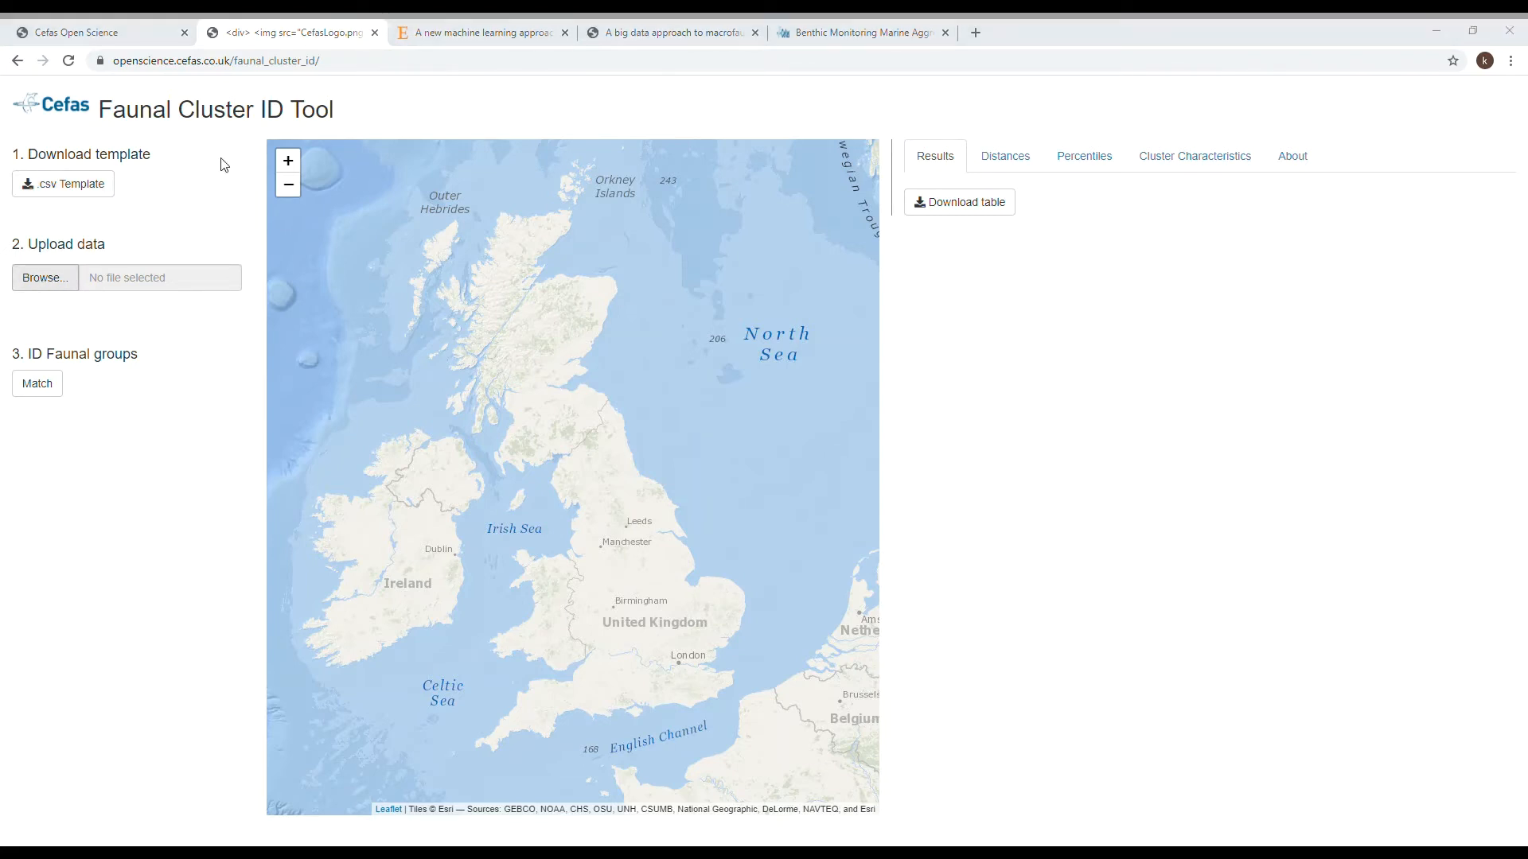
pyautogui.click(925, 422)
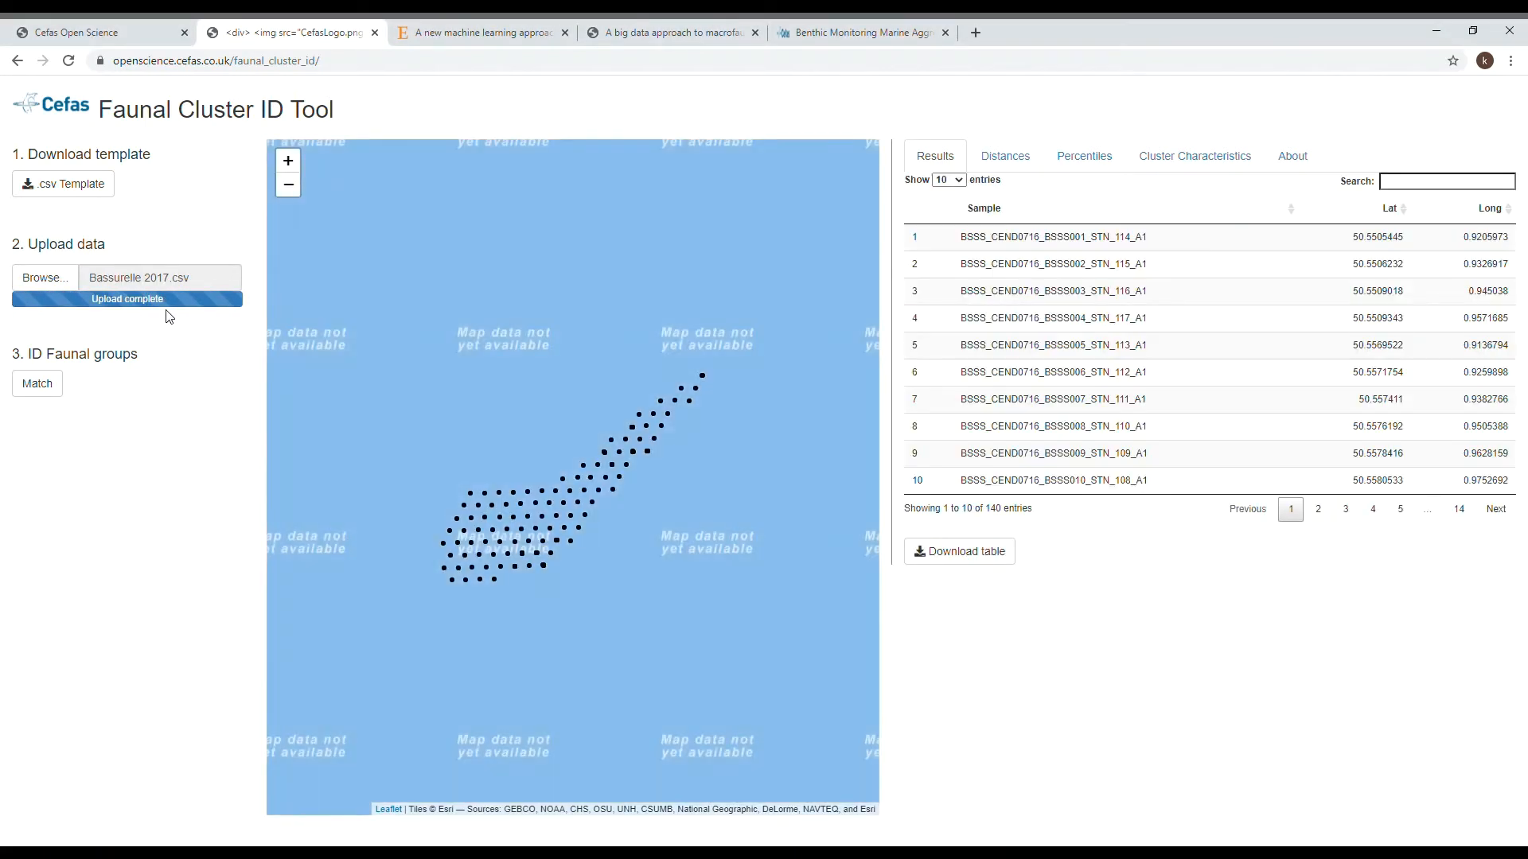
pyautogui.click(288, 184)
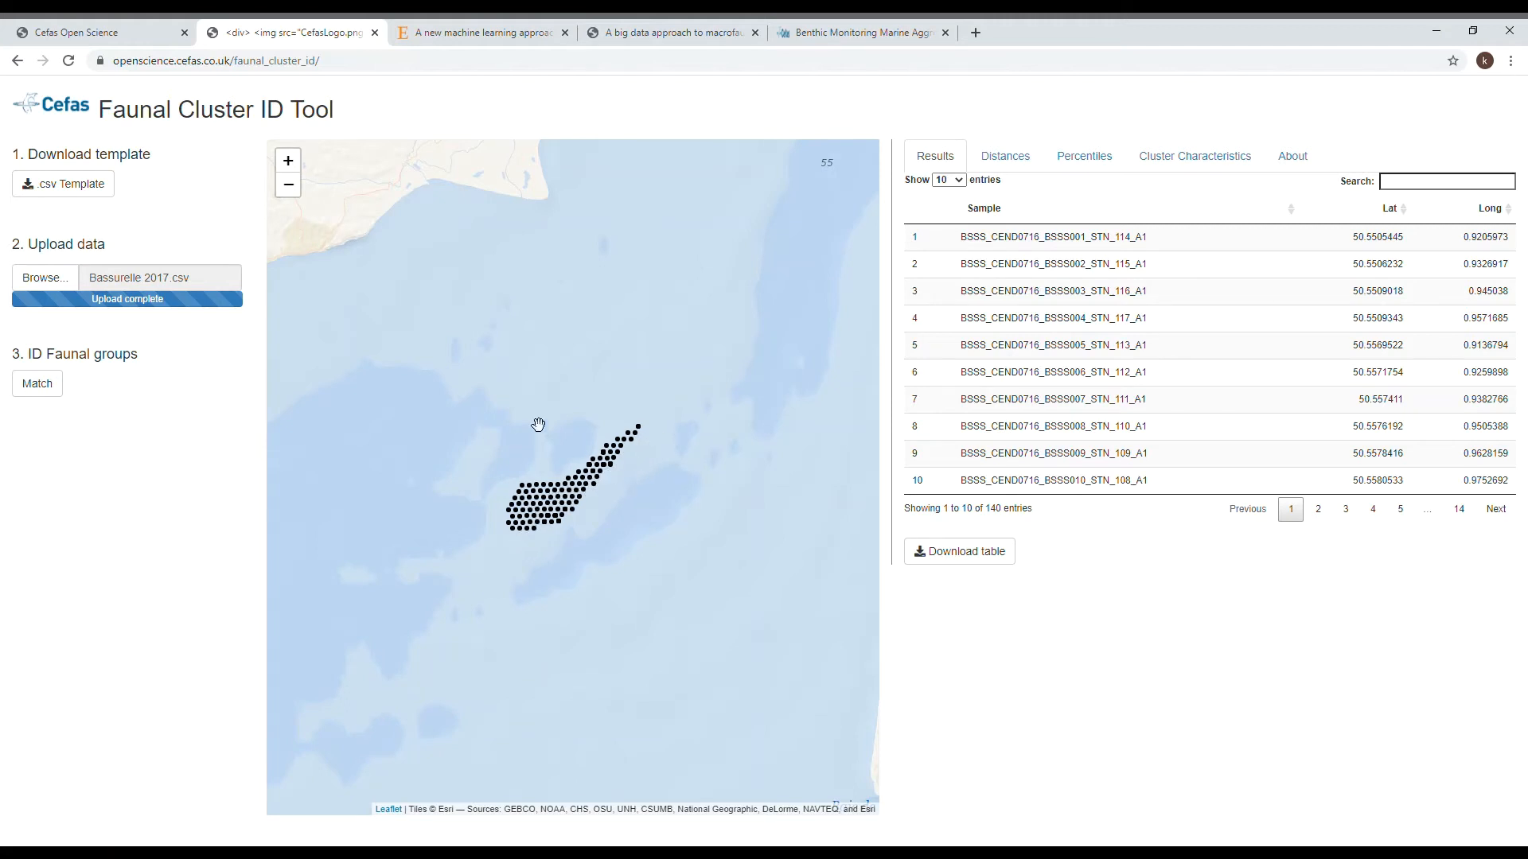
pyautogui.click(289, 185)
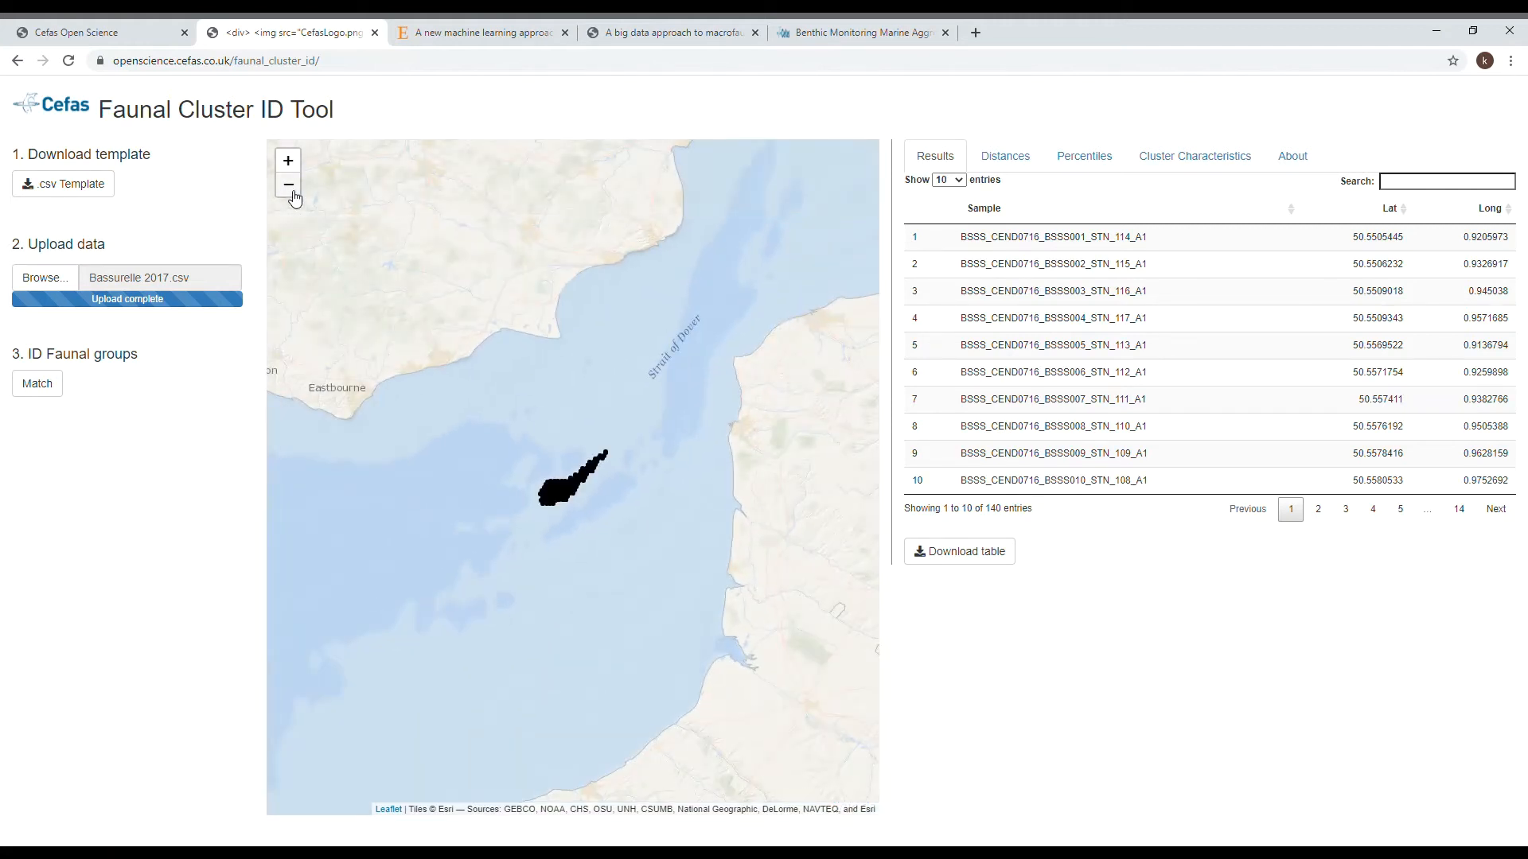
pyautogui.click(288, 185)
pyautogui.click(286, 163)
pyautogui.click(286, 162)
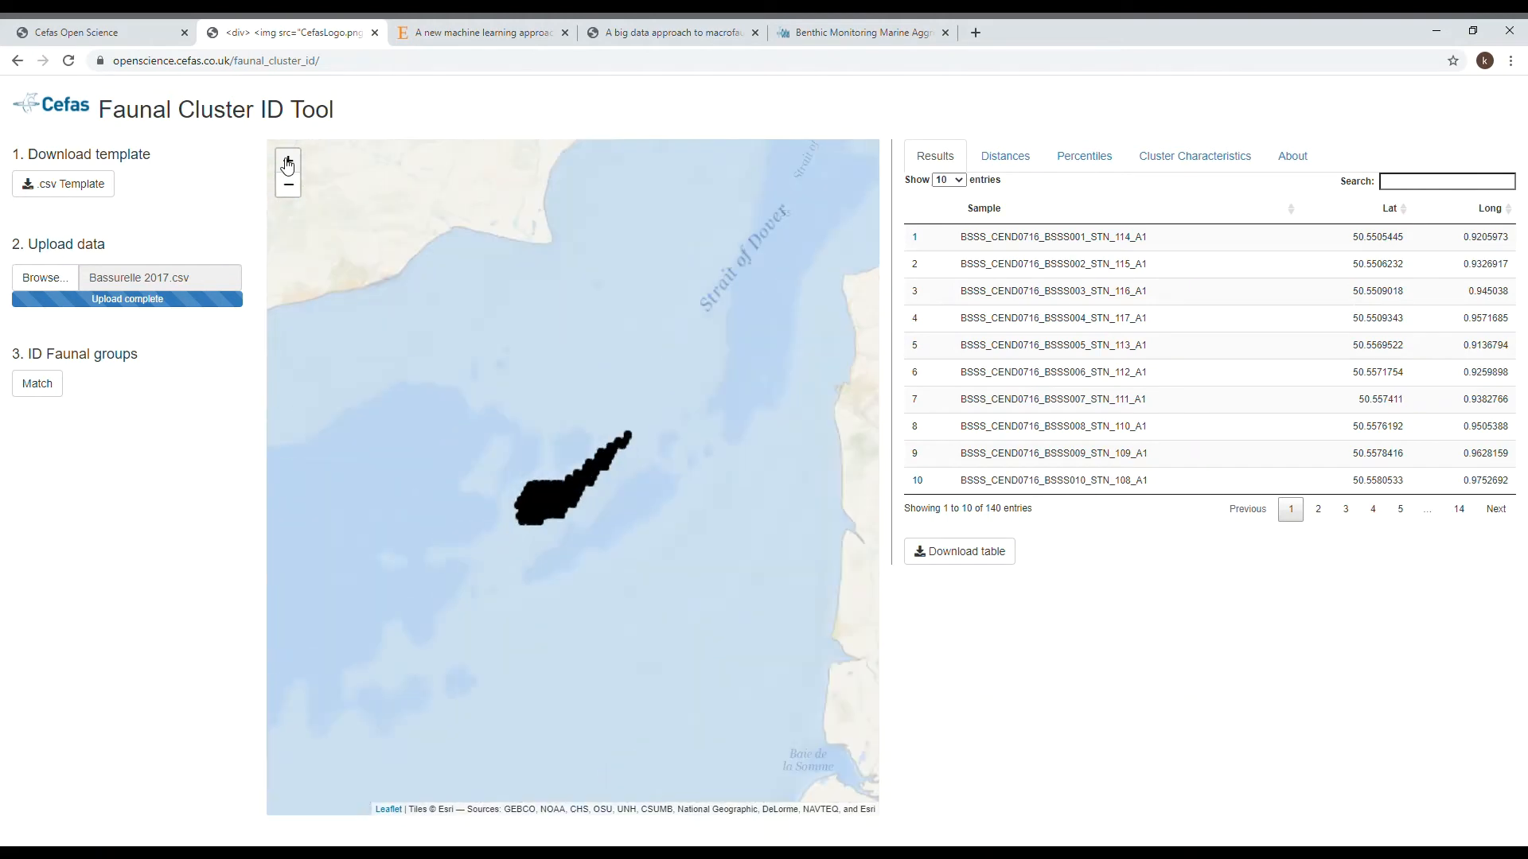
pyautogui.click(287, 163)
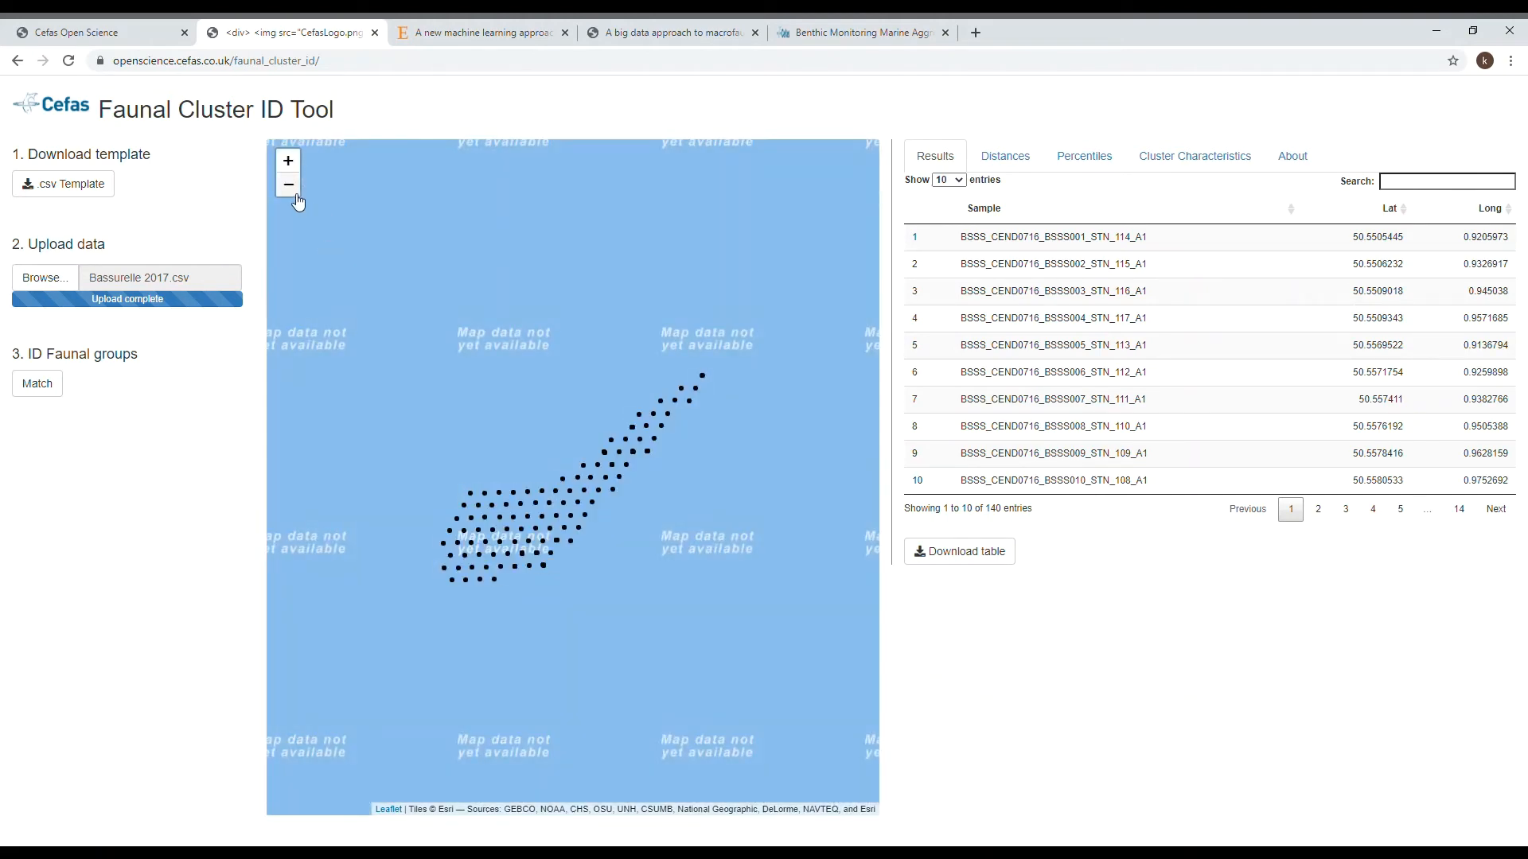
# - Match the uploaded samples to the faunal cluster groups and view their assigned clusters on the map
pyautogui.click(290, 188)
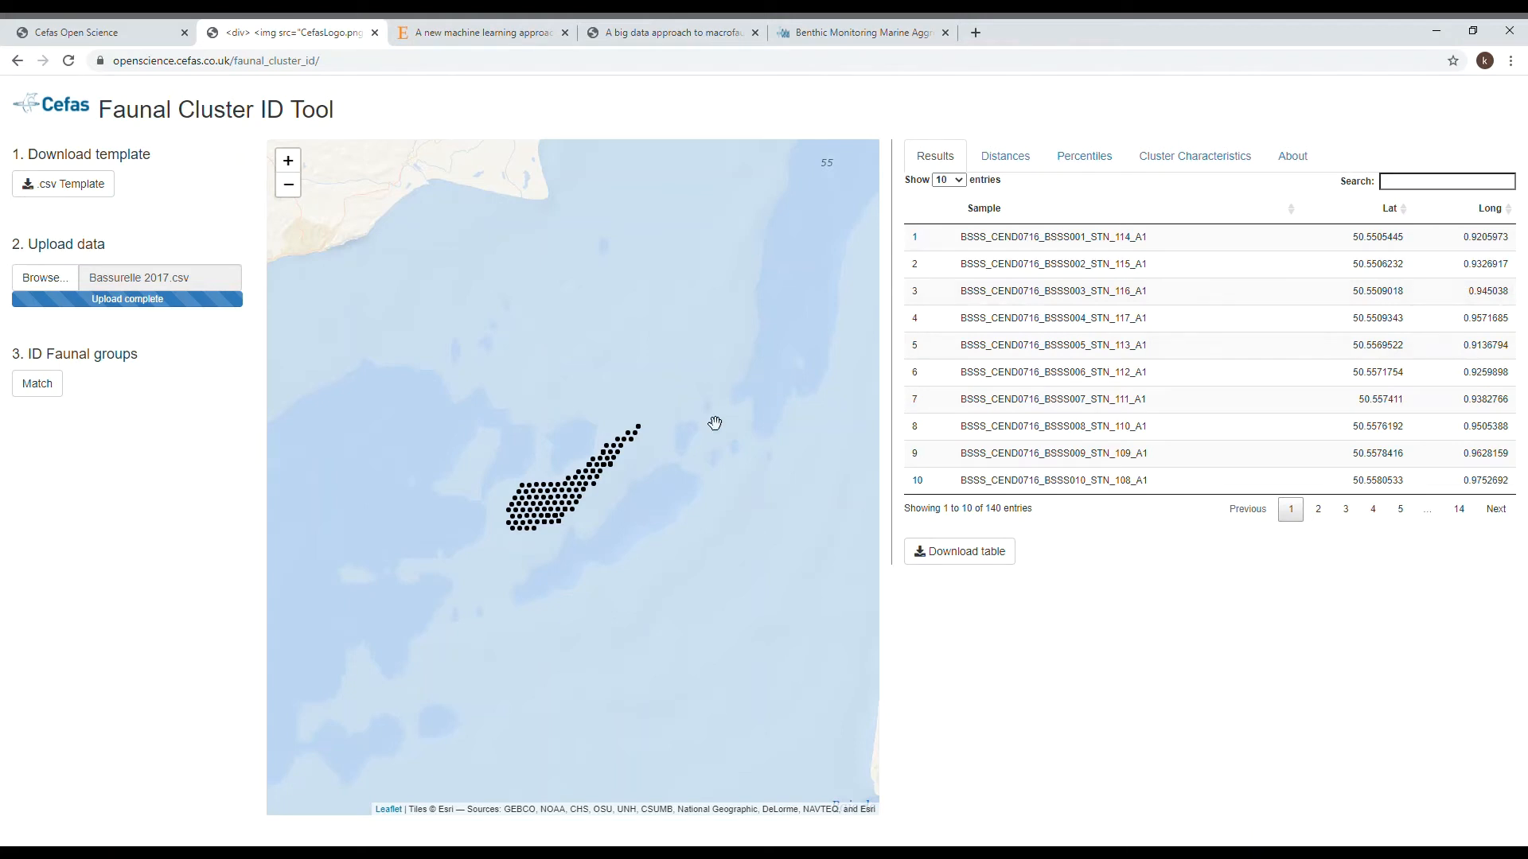
pyautogui.click(37, 385)
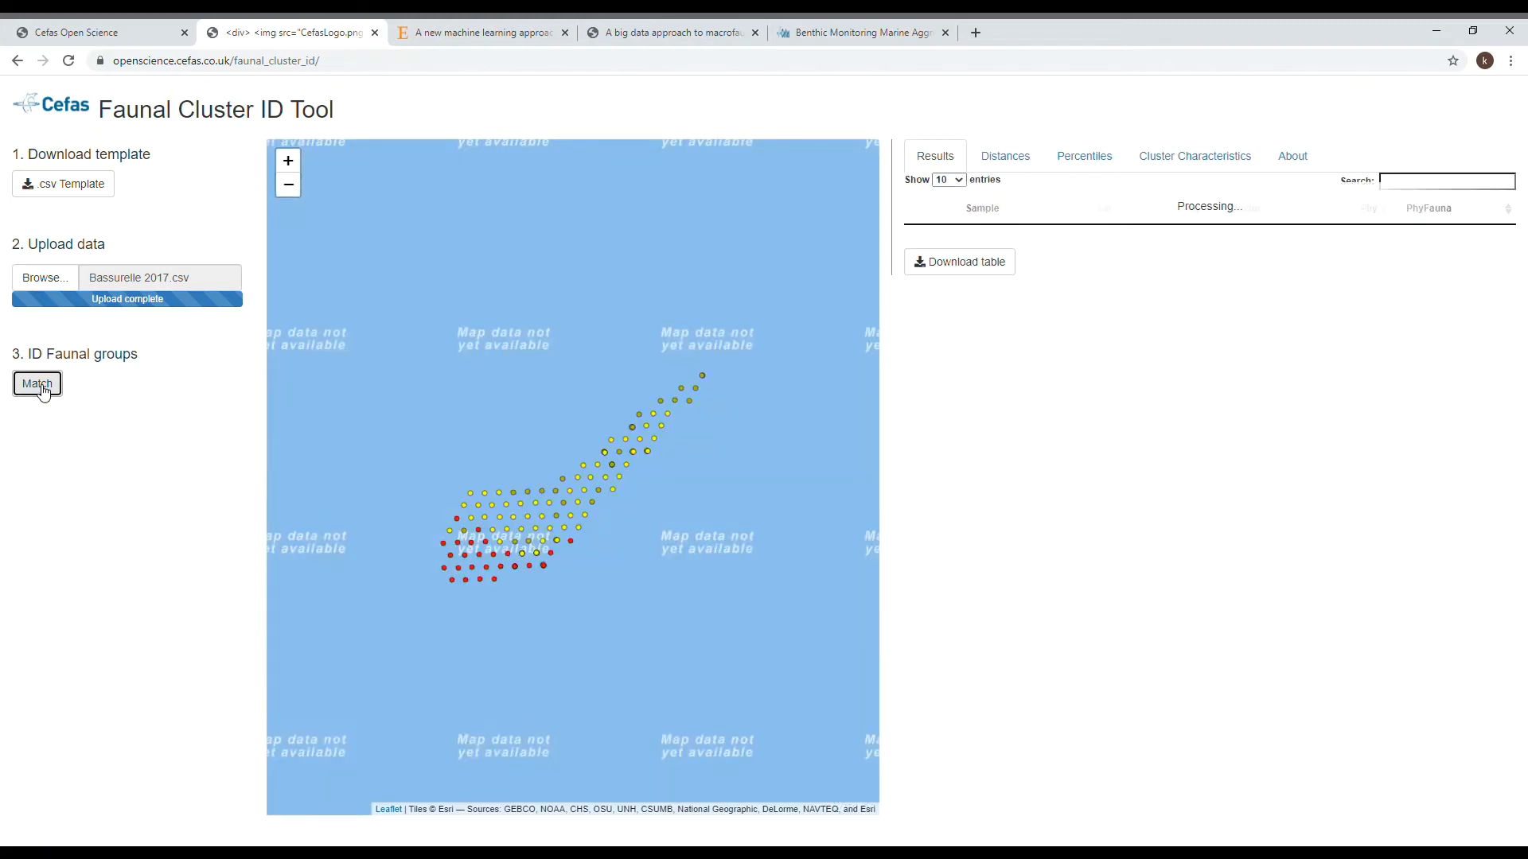
pyautogui.click(286, 188)
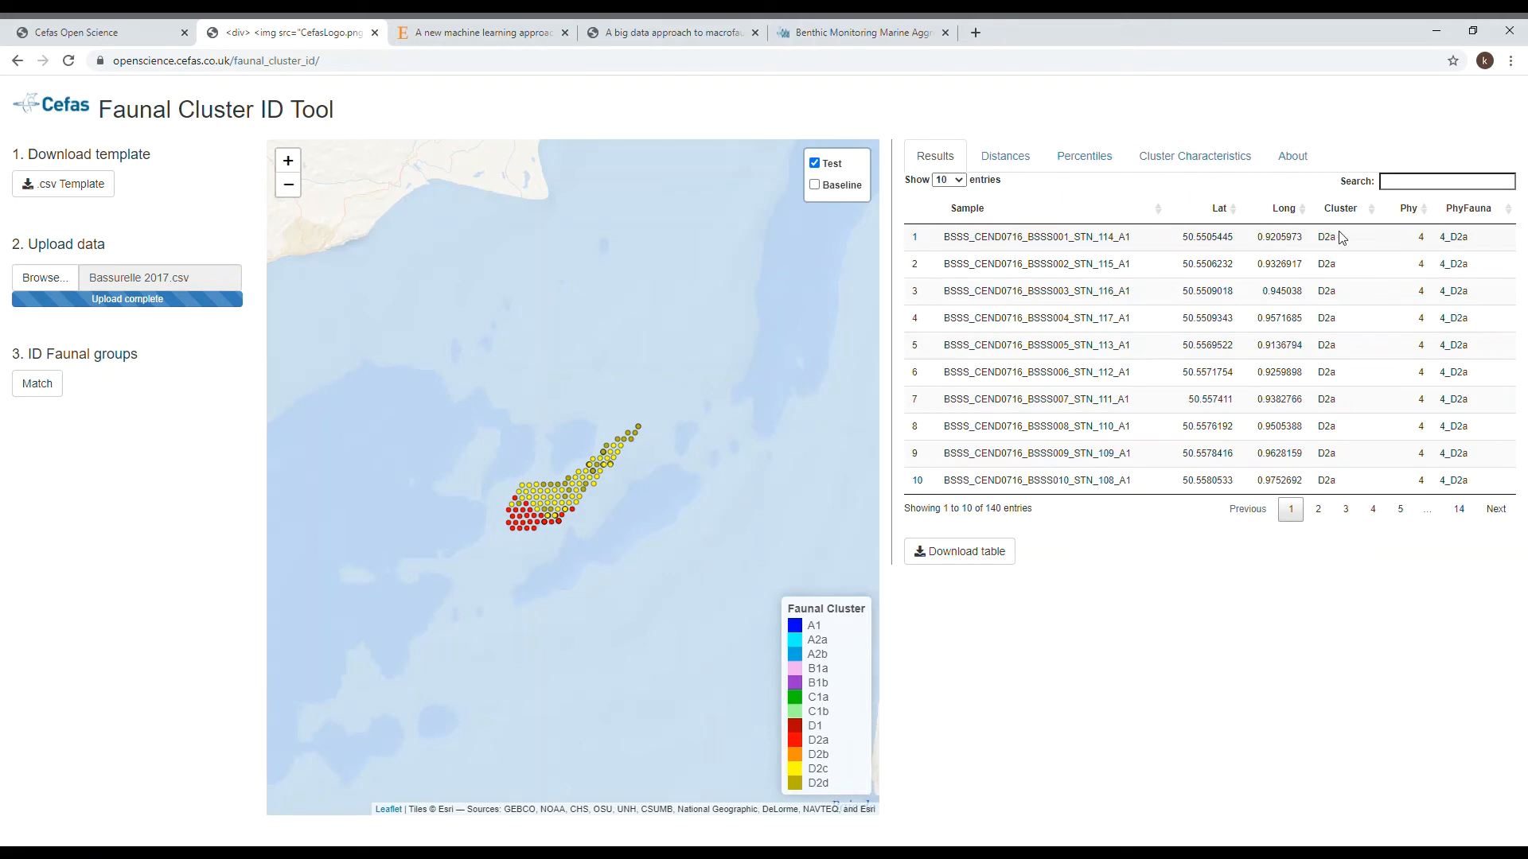
# - Examine each sample's distances to all cluster groups, the percentiles, and the table of cluster characteristics
pyautogui.click(1017, 165)
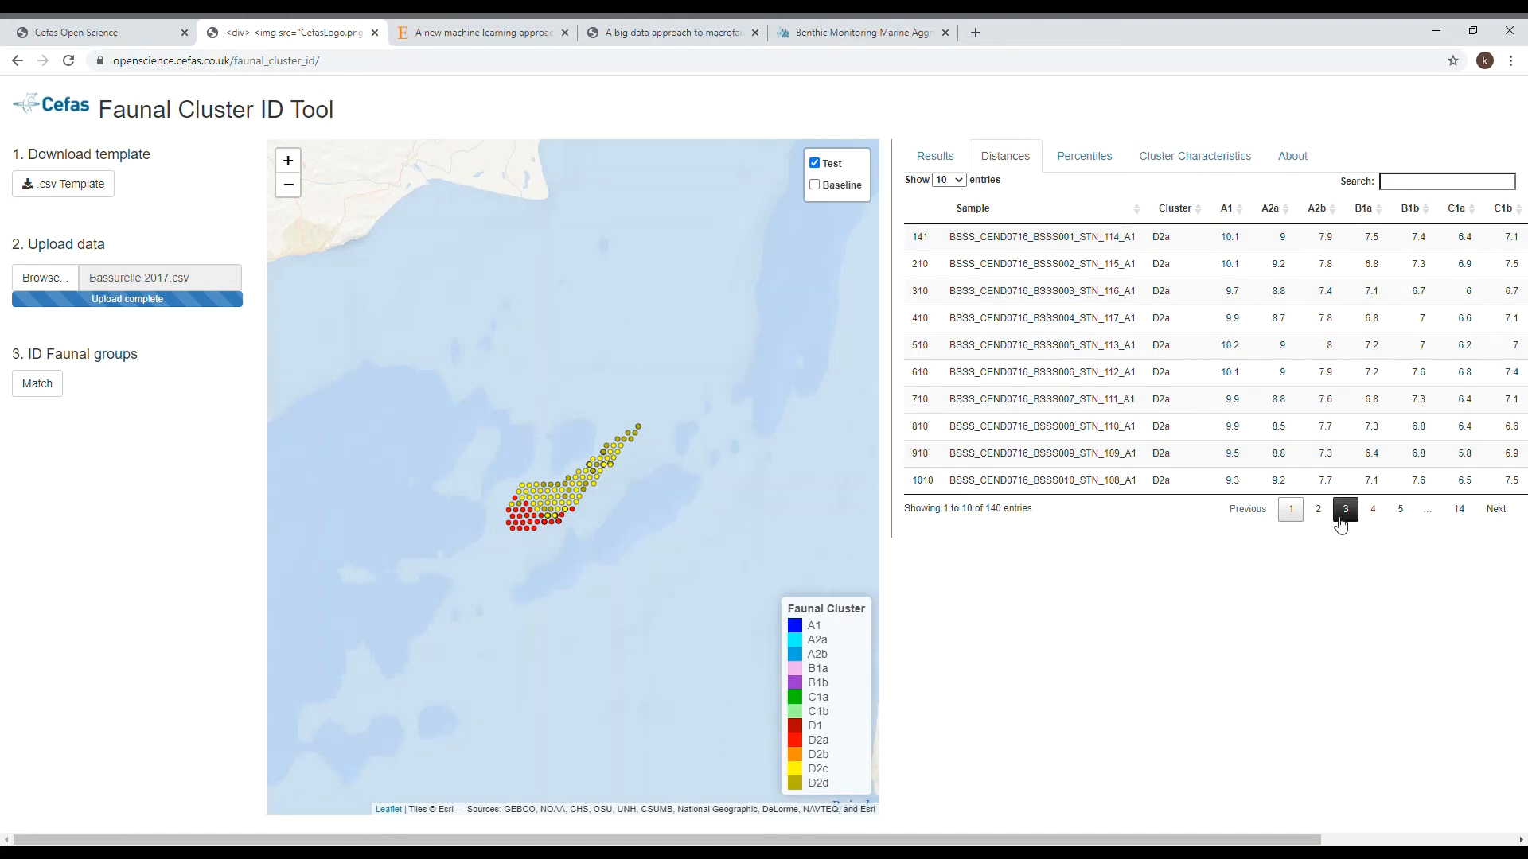
pyautogui.moveTo(1237, 840); pyautogui.dragTo(1431, 840)
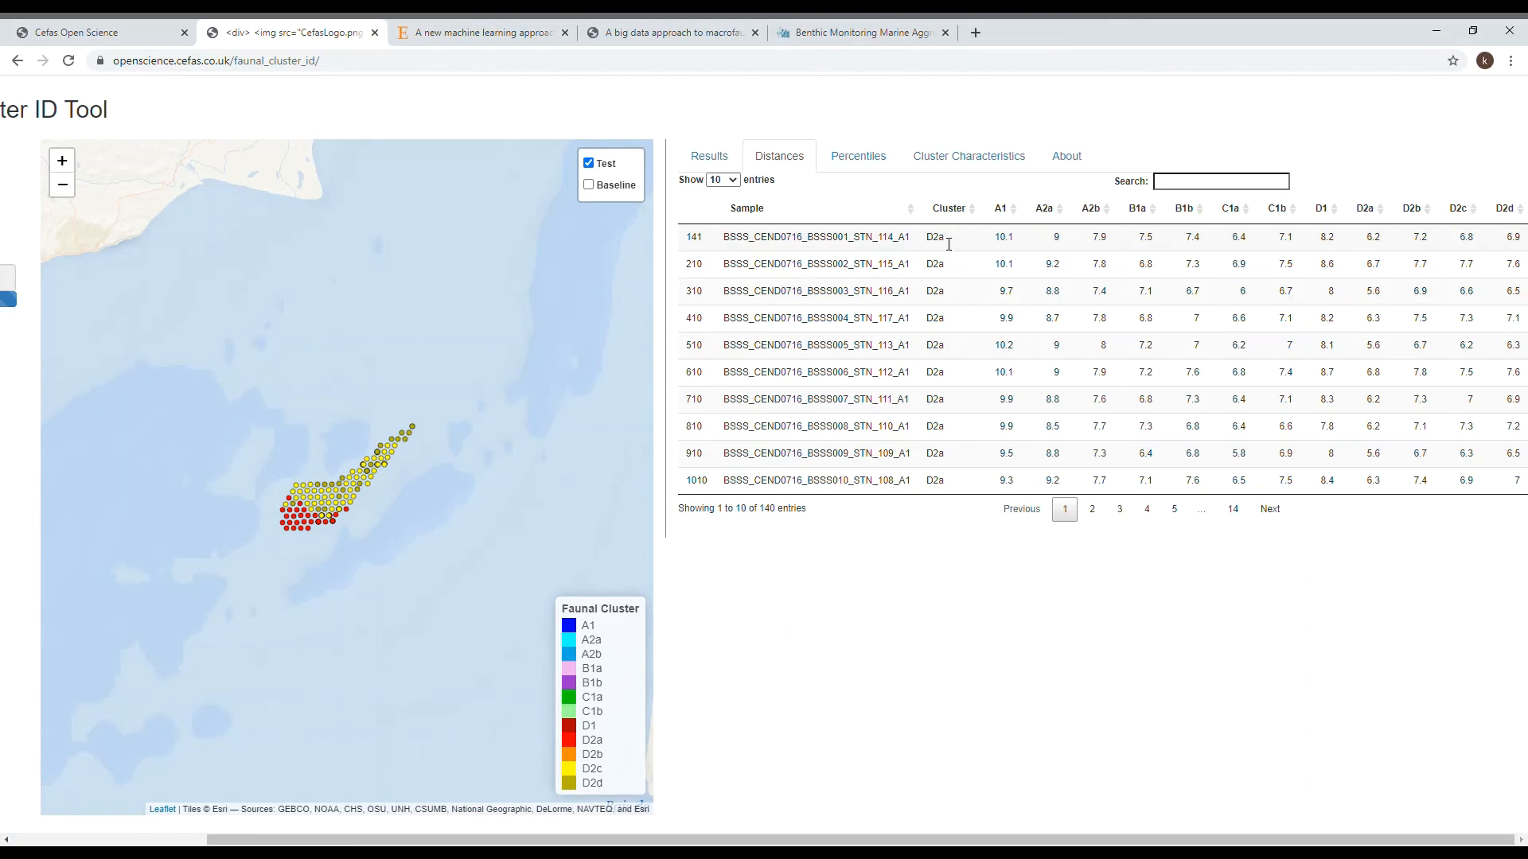
pyautogui.moveTo(1168, 839); pyautogui.dragTo(943, 842)
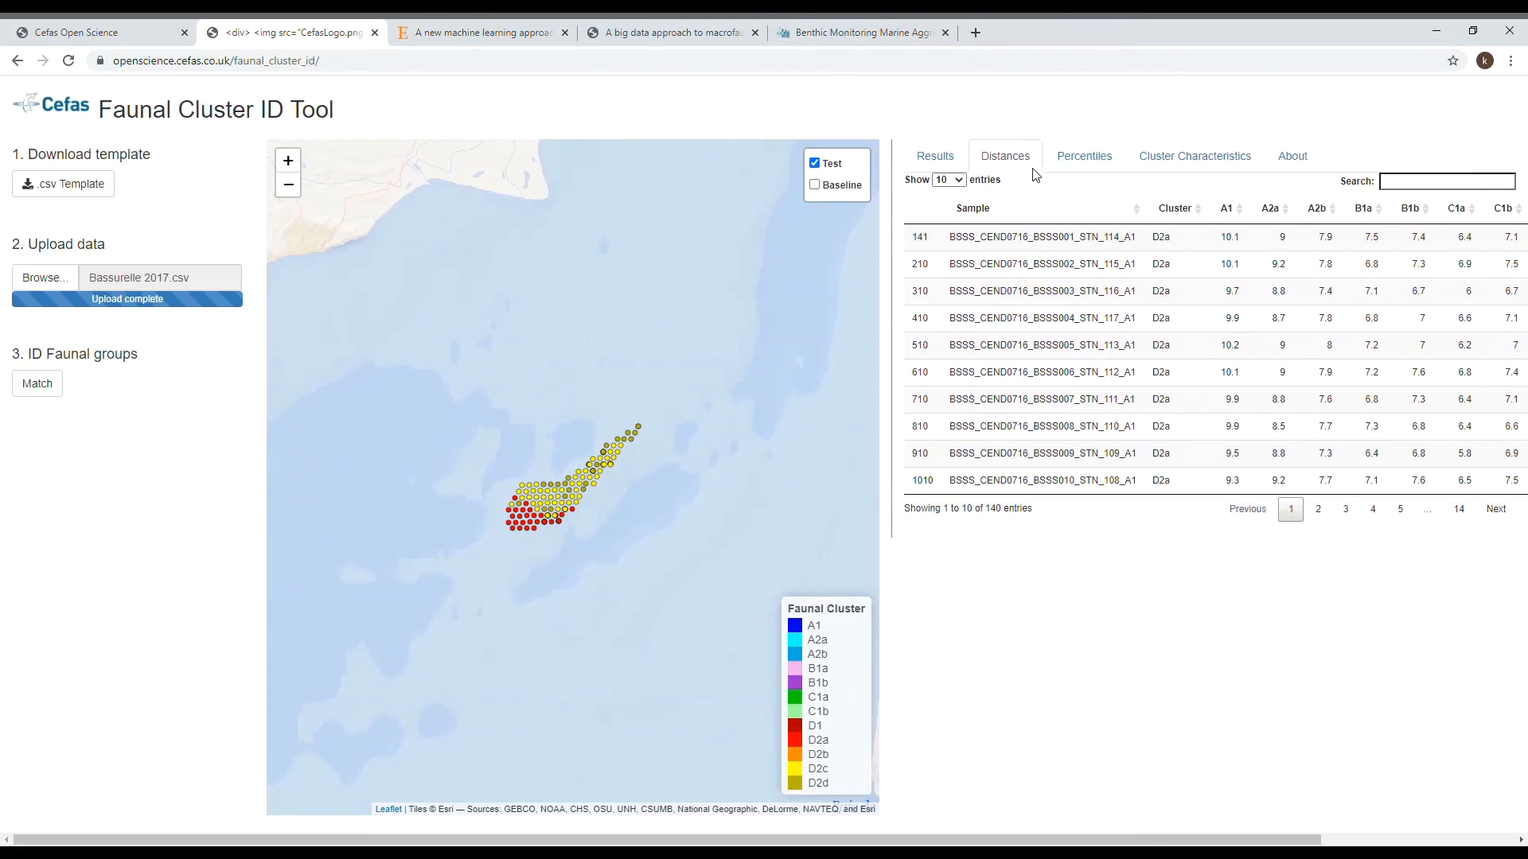
pyautogui.click(1078, 159)
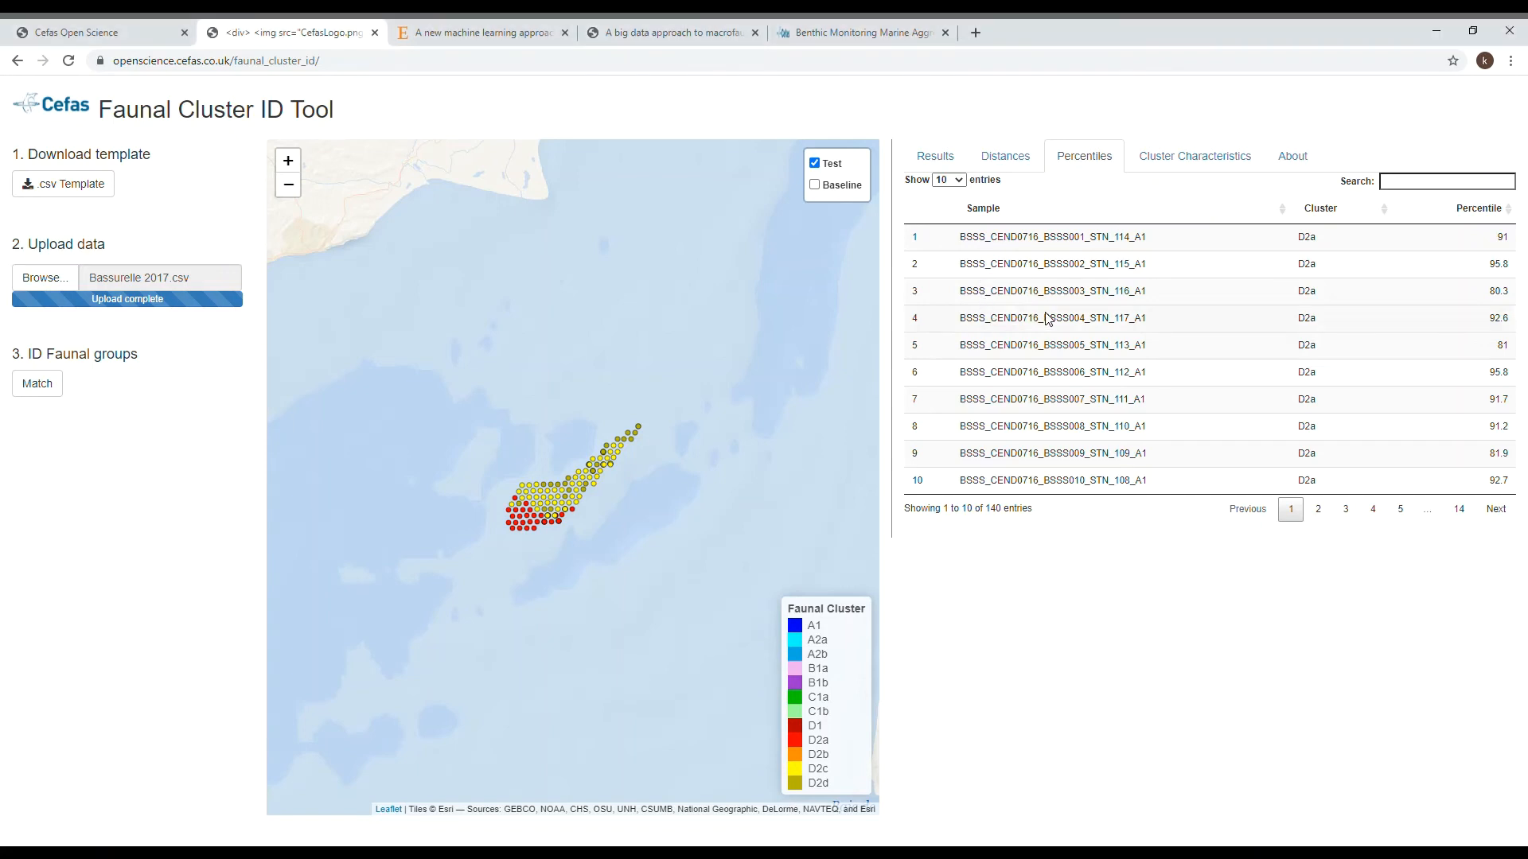
pyautogui.click(1182, 162)
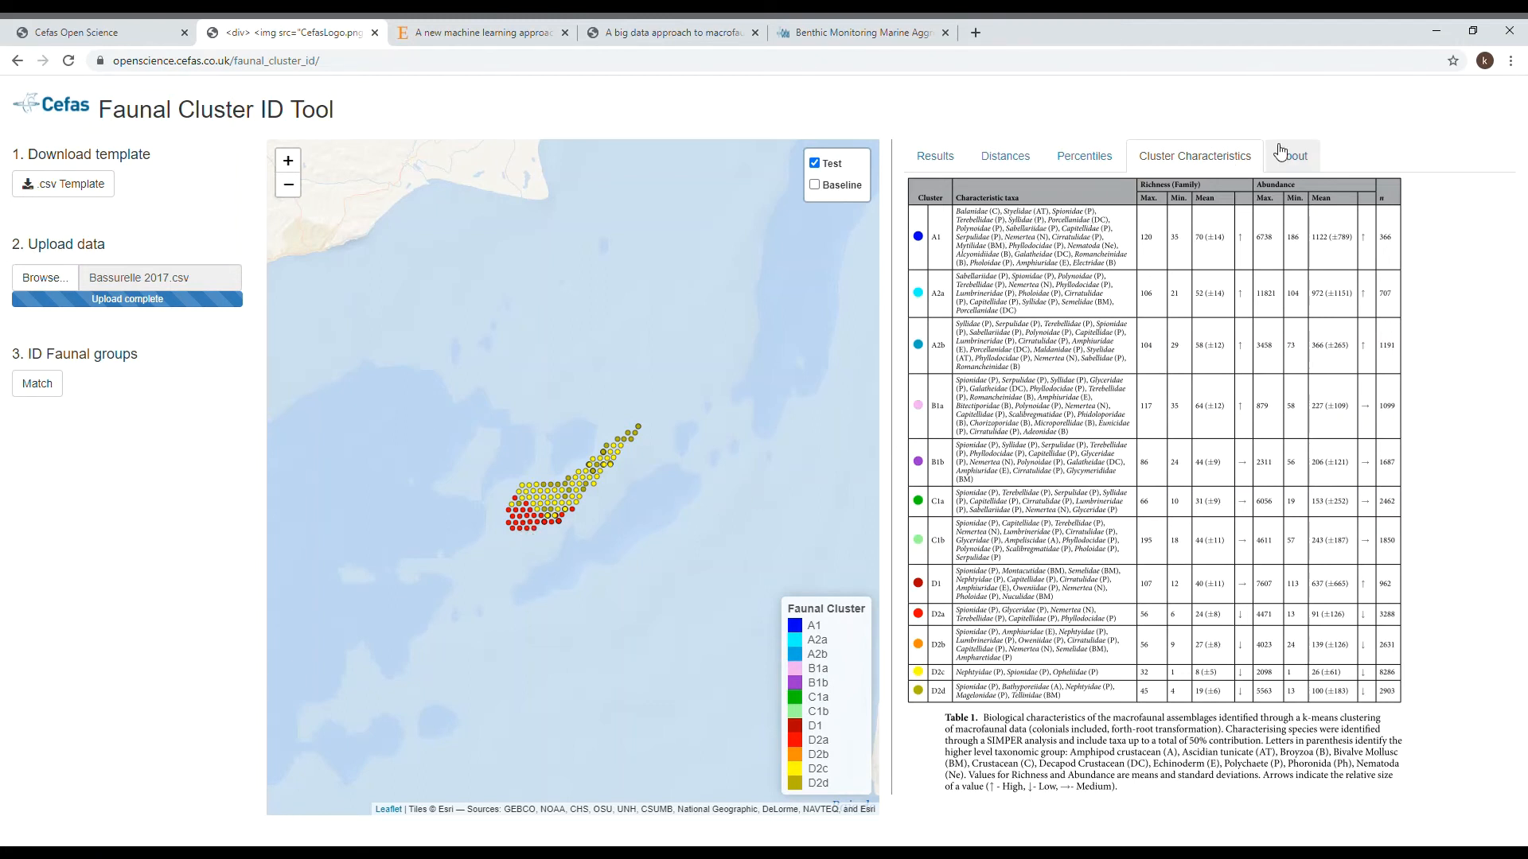
# - Add the Baseline samples to the map and compare them with the Test samples by hiding and reshowing the Test layer
pyautogui.click(815, 186)
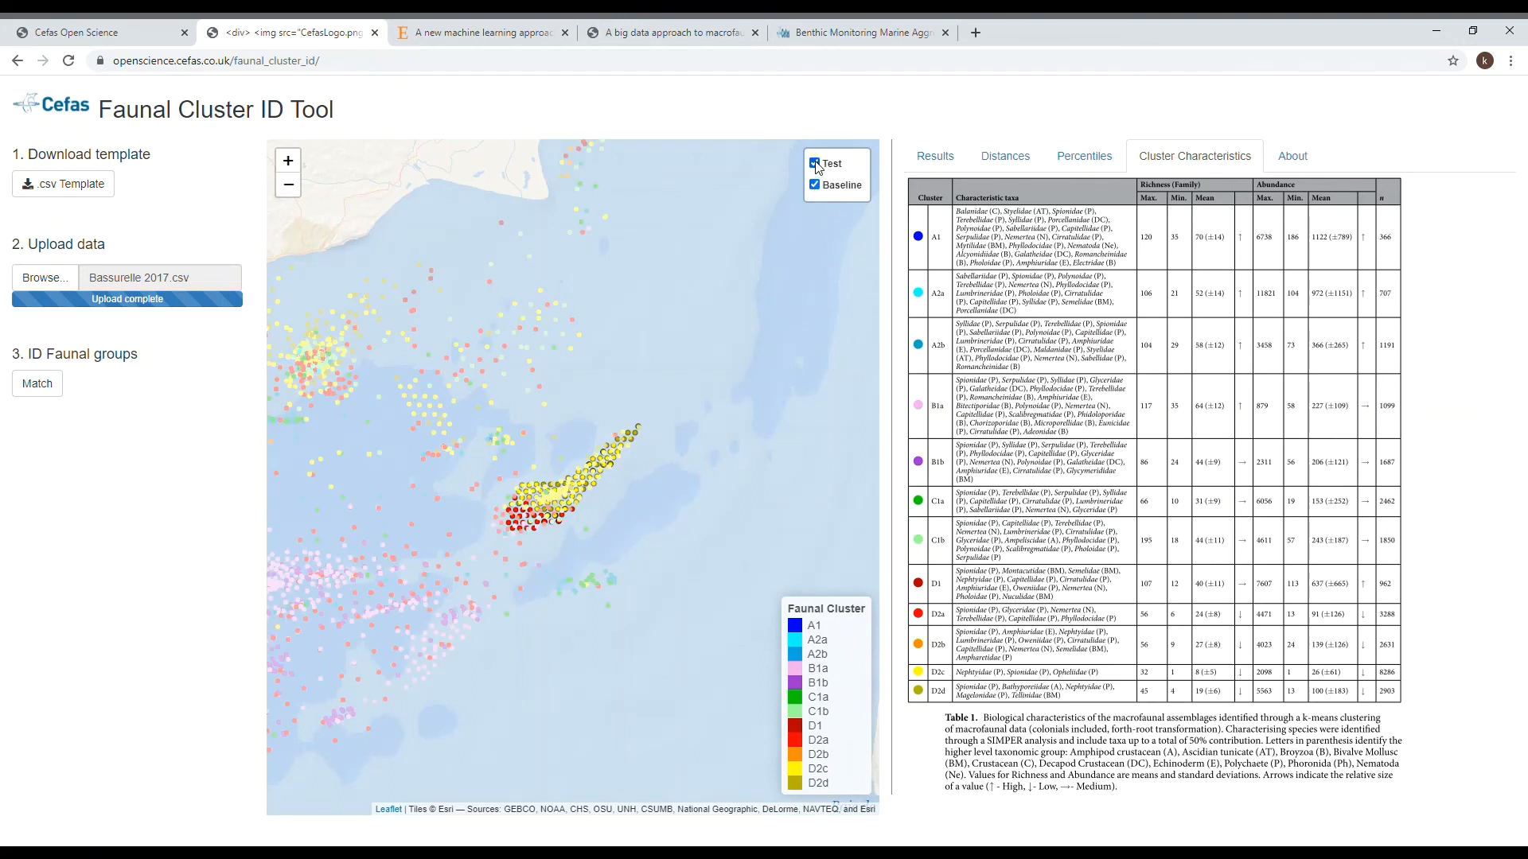
pyautogui.click(816, 164)
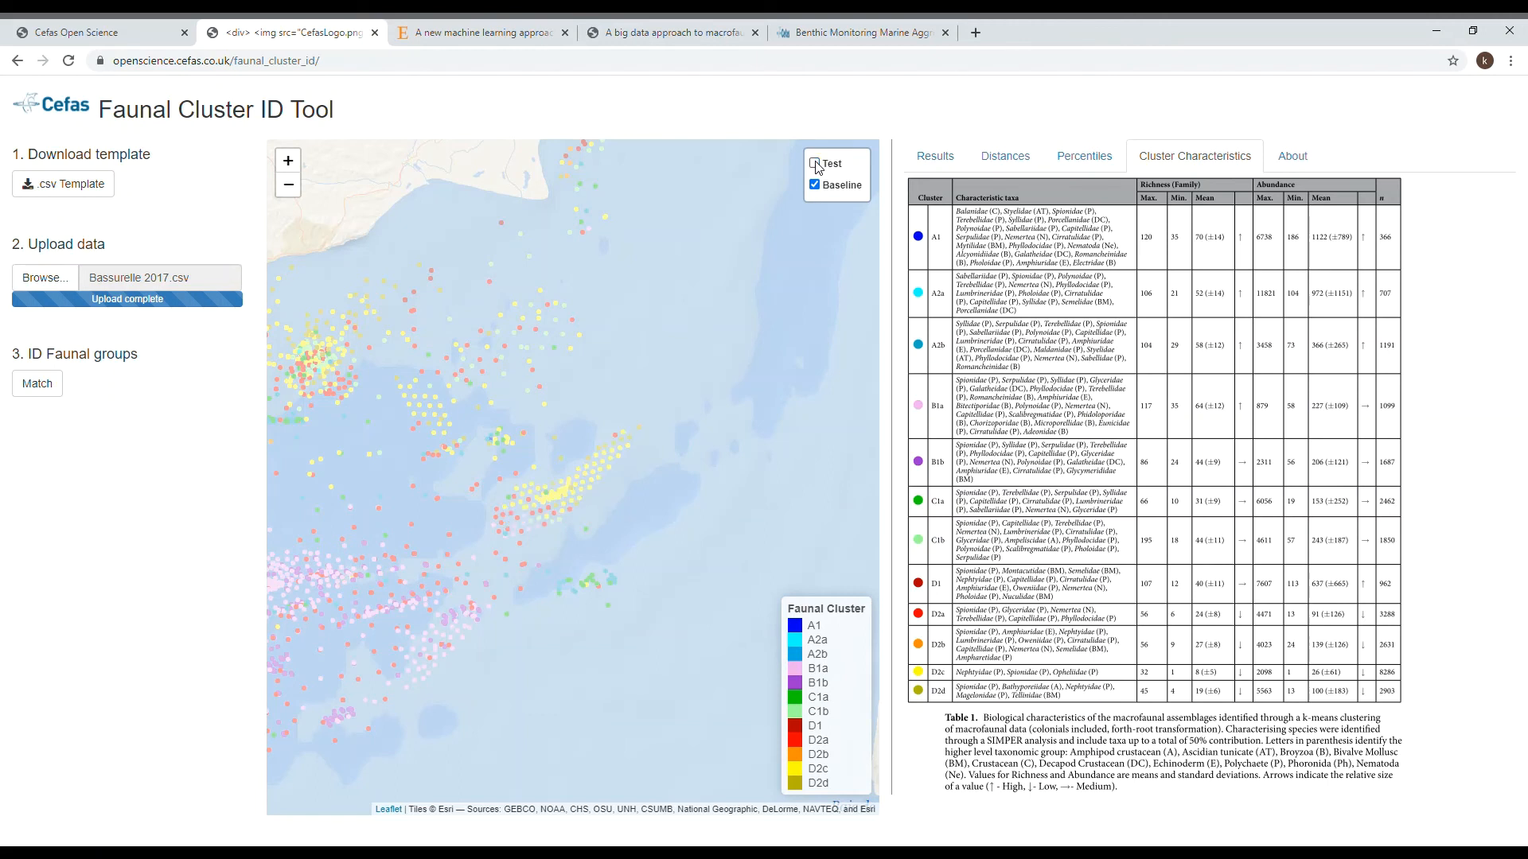
pyautogui.click(816, 164)
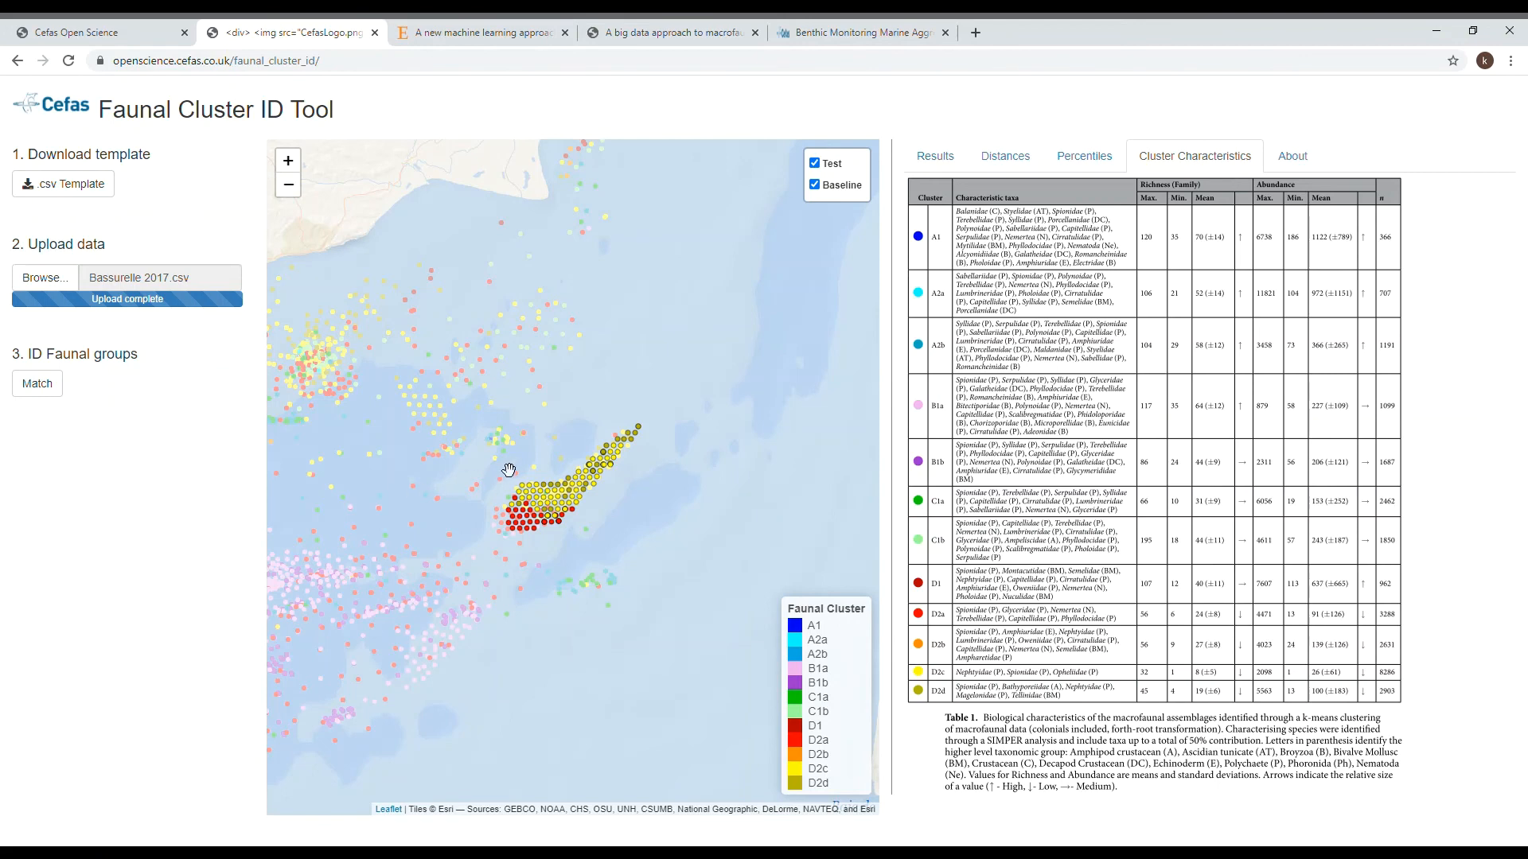
pyautogui.moveTo(510, 470); pyautogui.dragTo(629, 426)
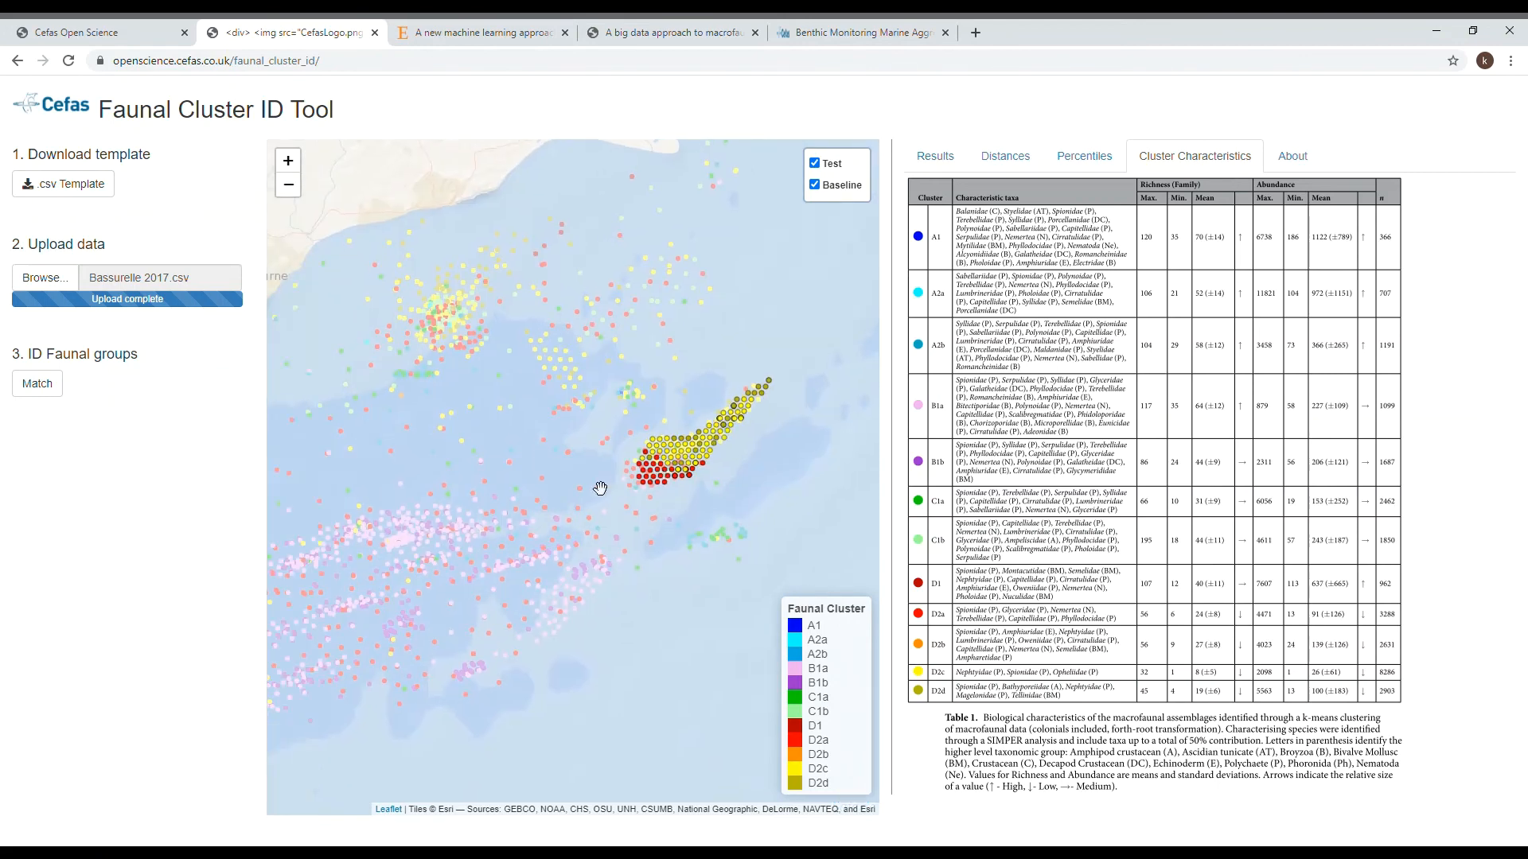
pyautogui.click(816, 163)
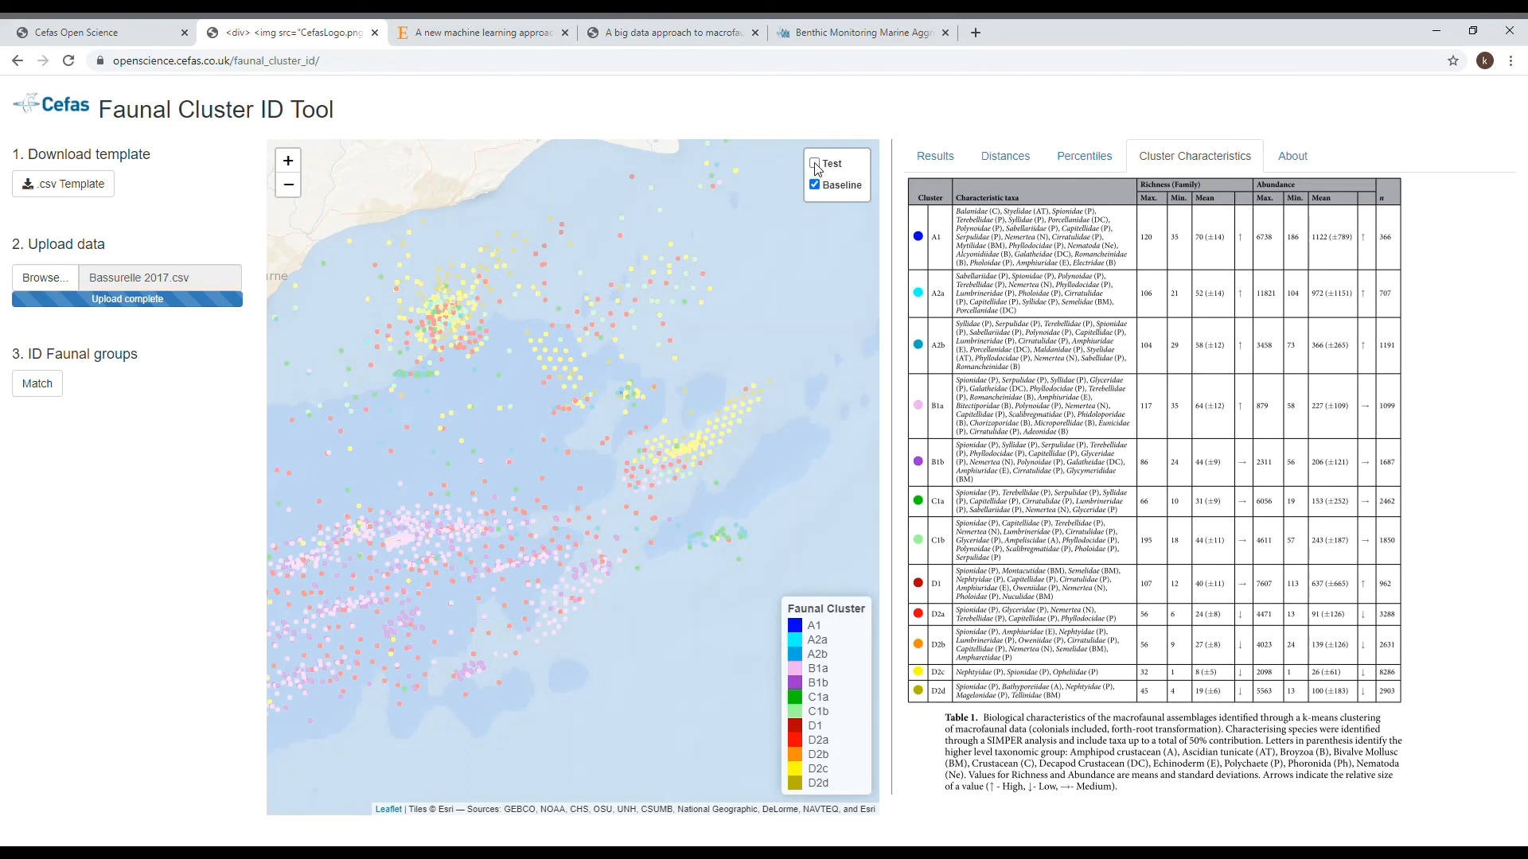
pyautogui.click(816, 164)
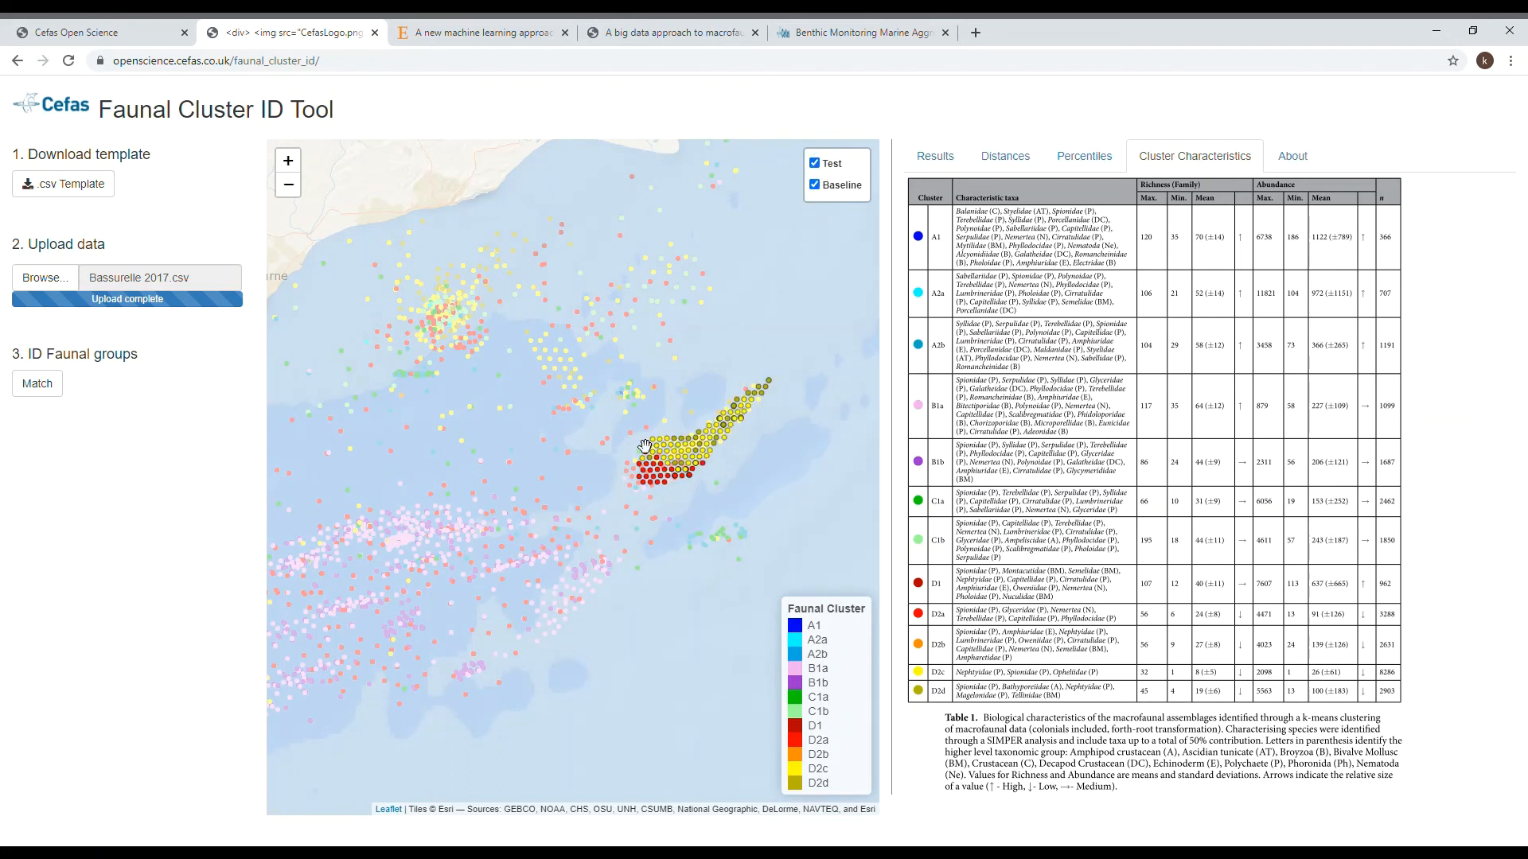